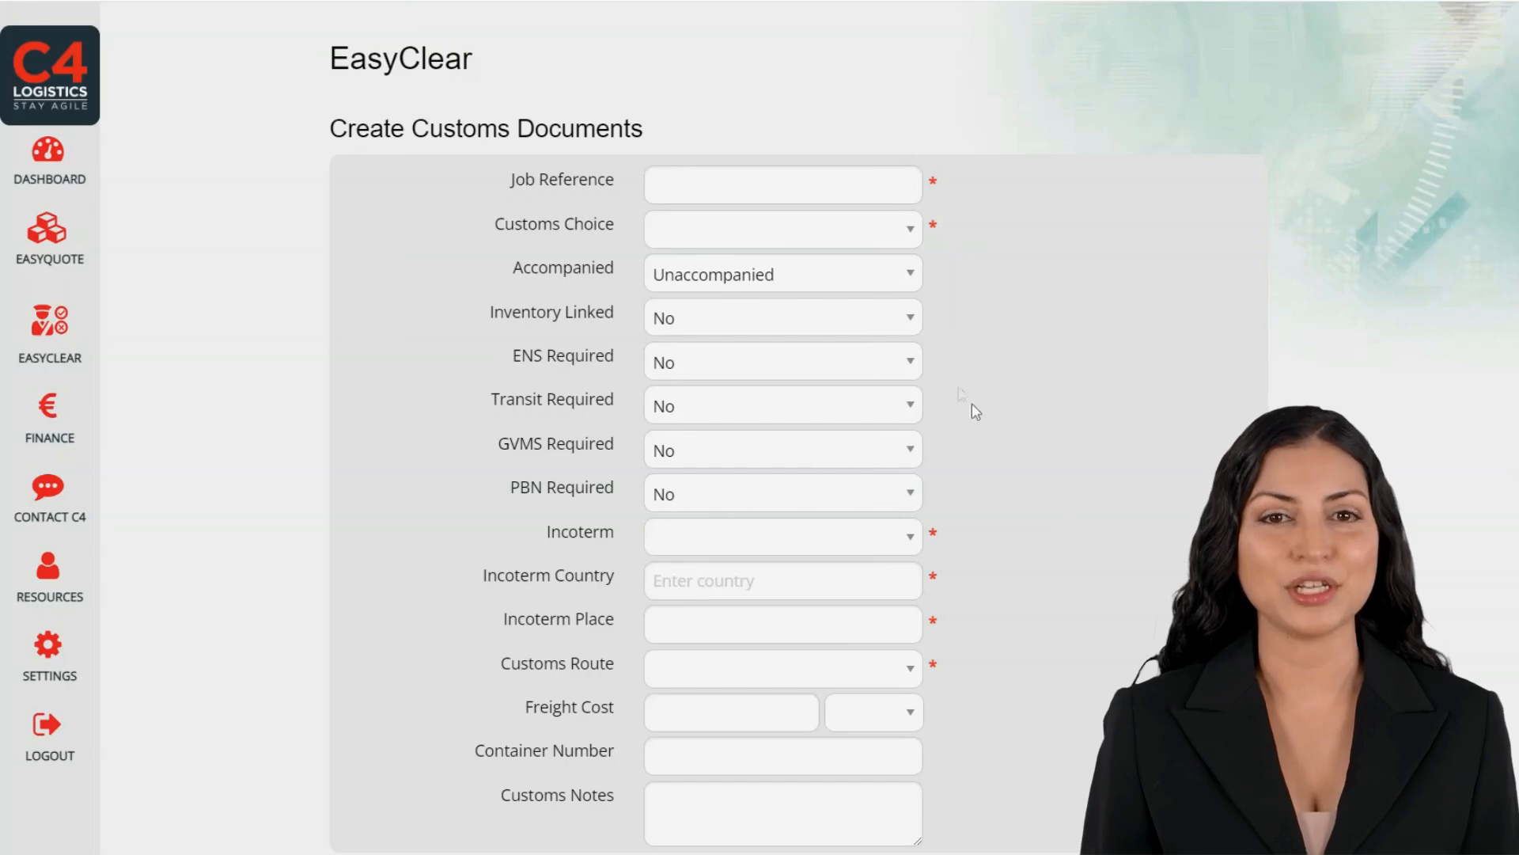
# Step: Set the job reference to TEST 1 and the customs choice to Export Clearance
pyautogui.click(819, 186)
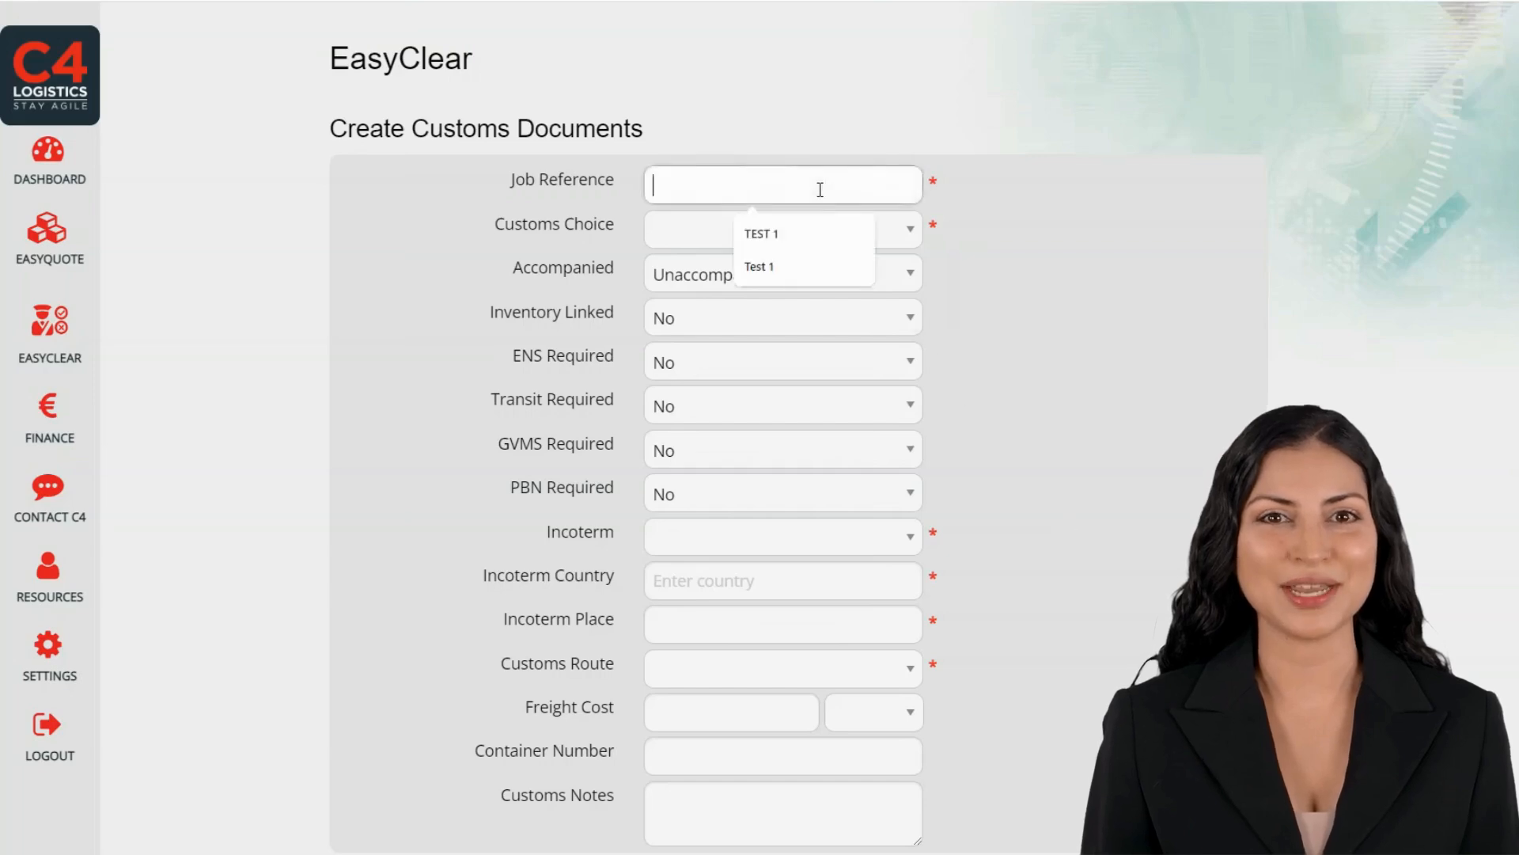
pyautogui.click(780, 233)
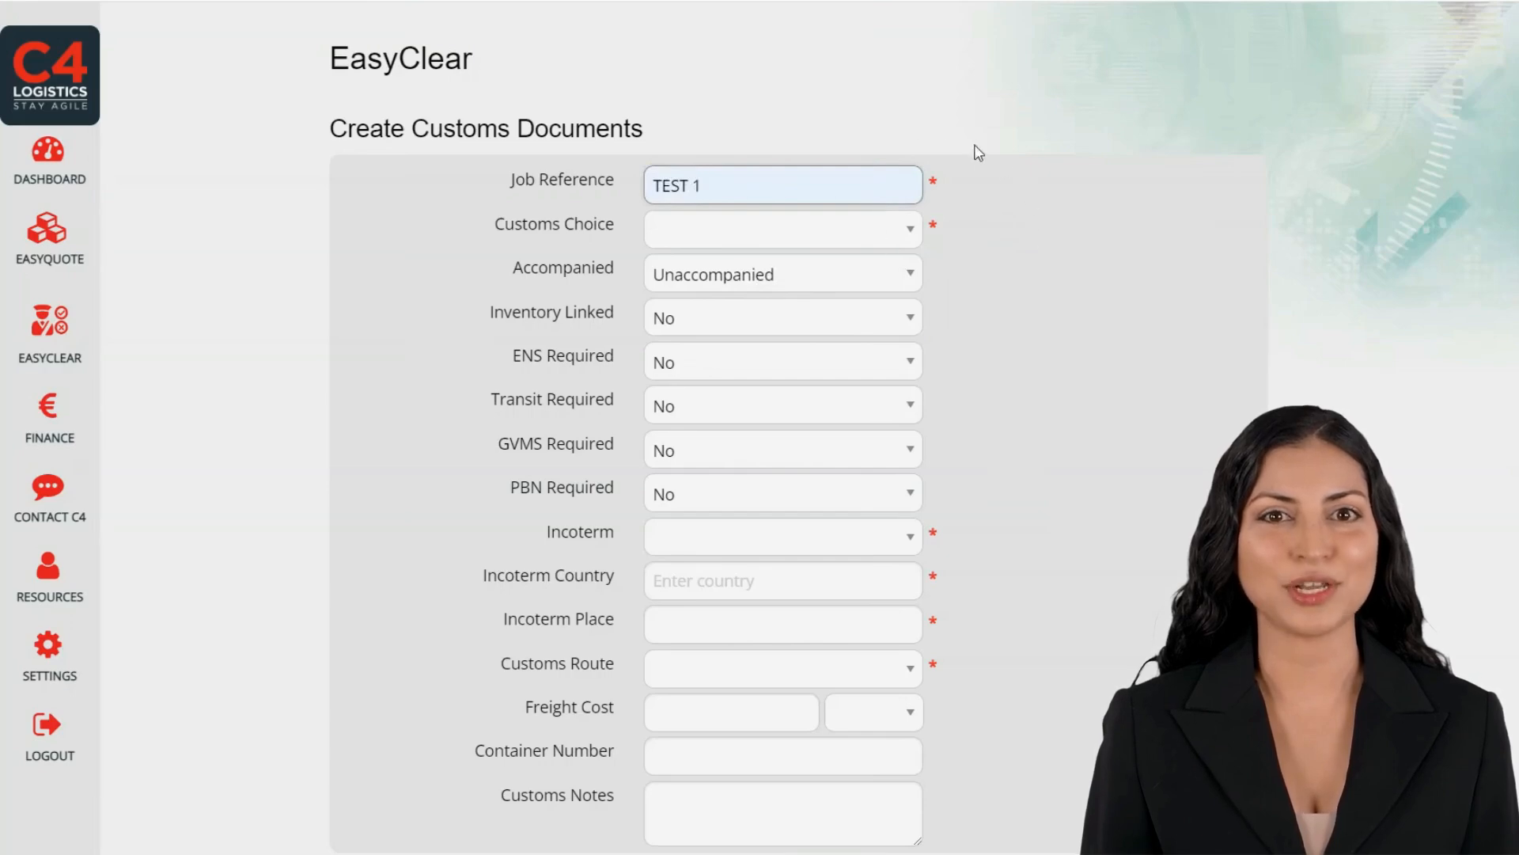
pyautogui.click(856, 241)
pyautogui.click(848, 284)
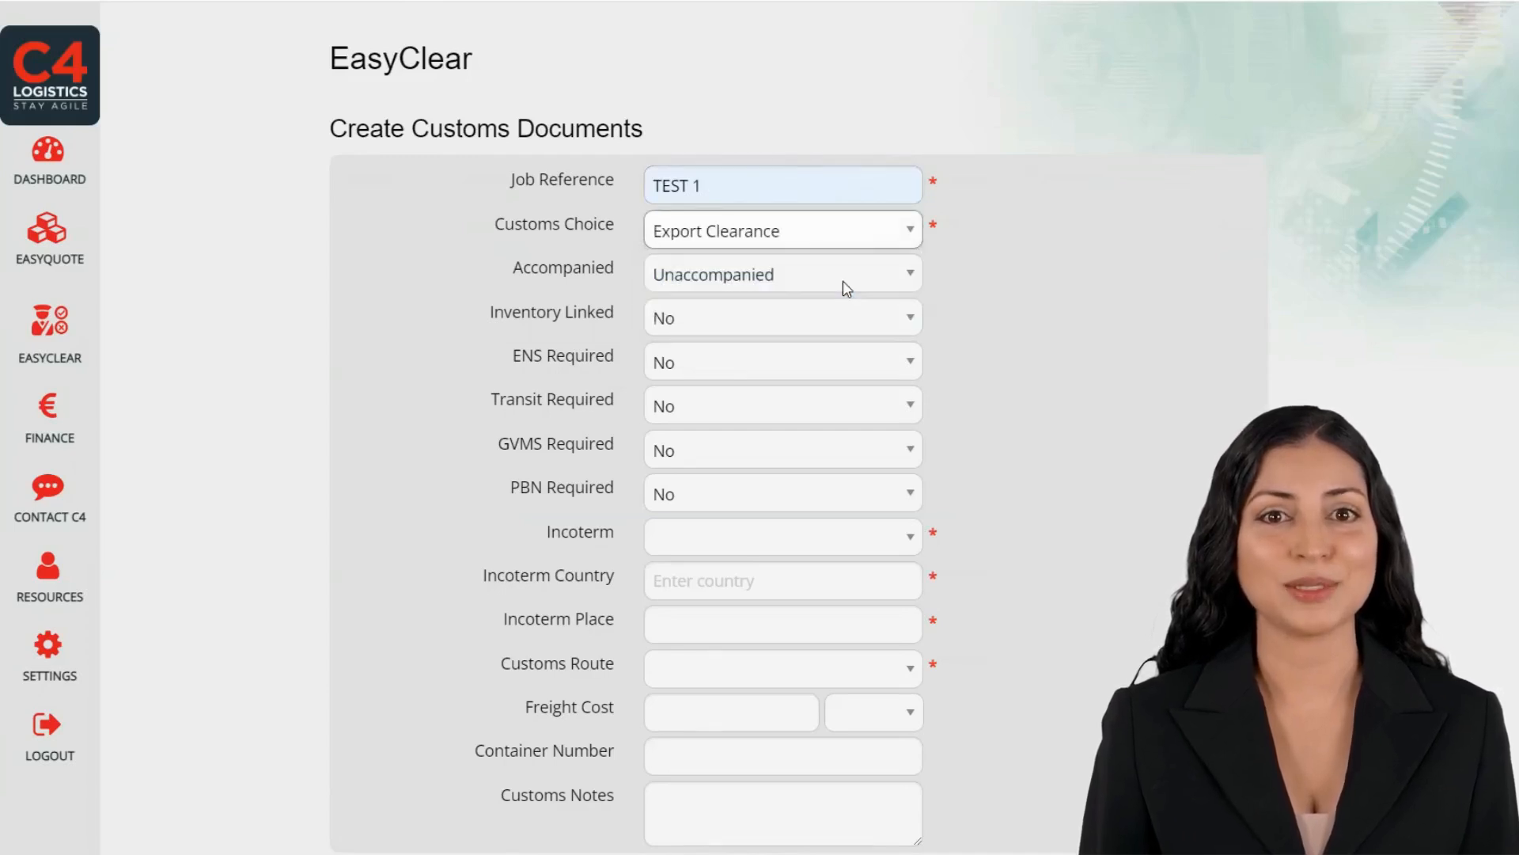
# Step: Set the incoterm to CFR - Cost and Freight for GB - United Kingdom, coventry, and the customs route to Harwich/Hoek Van Holland
pyautogui.click(831, 544)
pyautogui.click(788, 211)
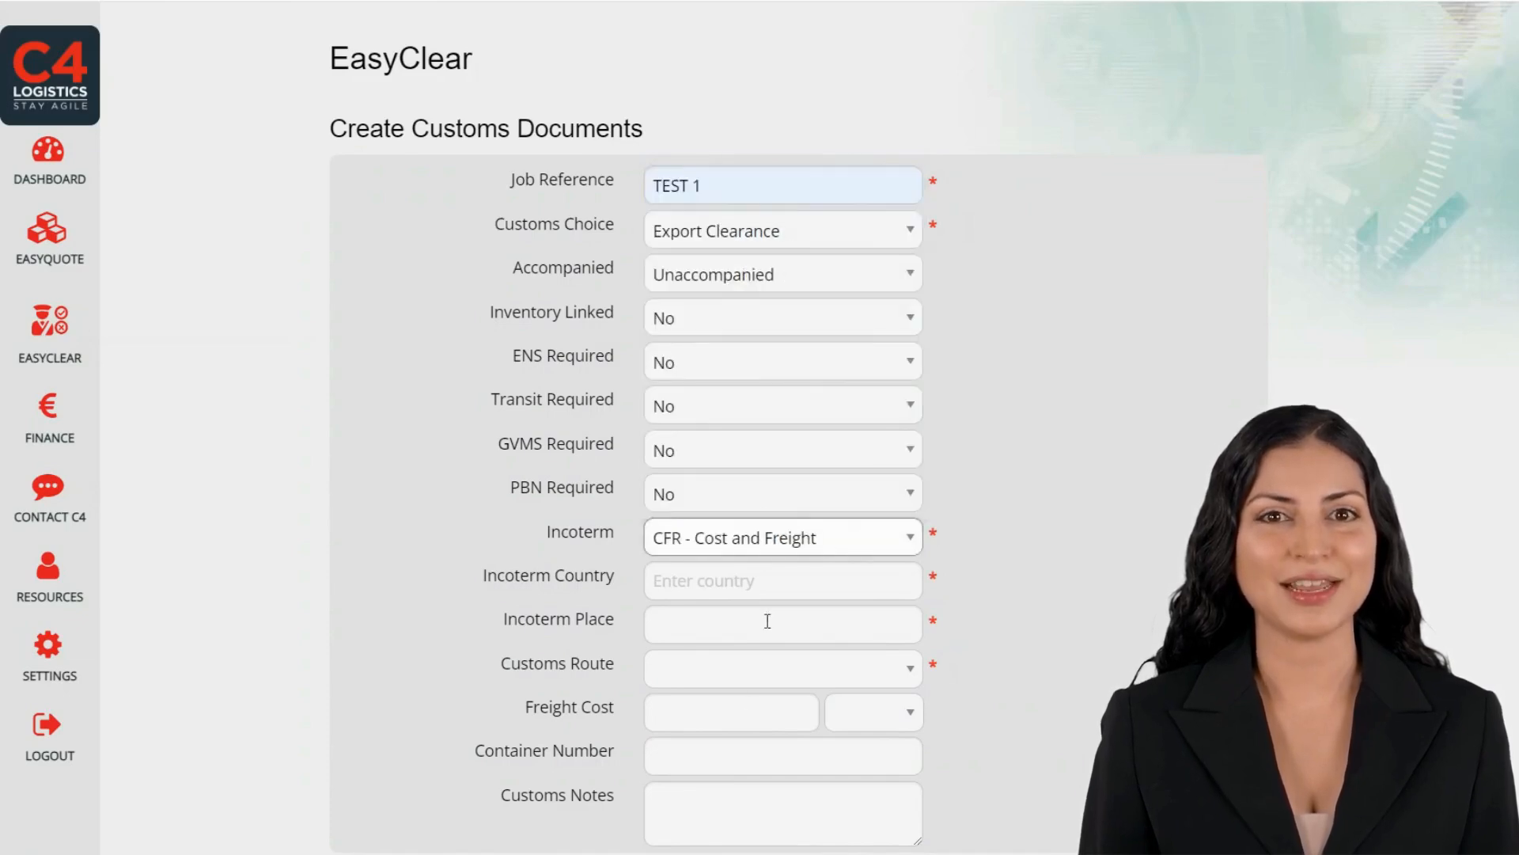
pyautogui.click(773, 583)
pyautogui.click(766, 629)
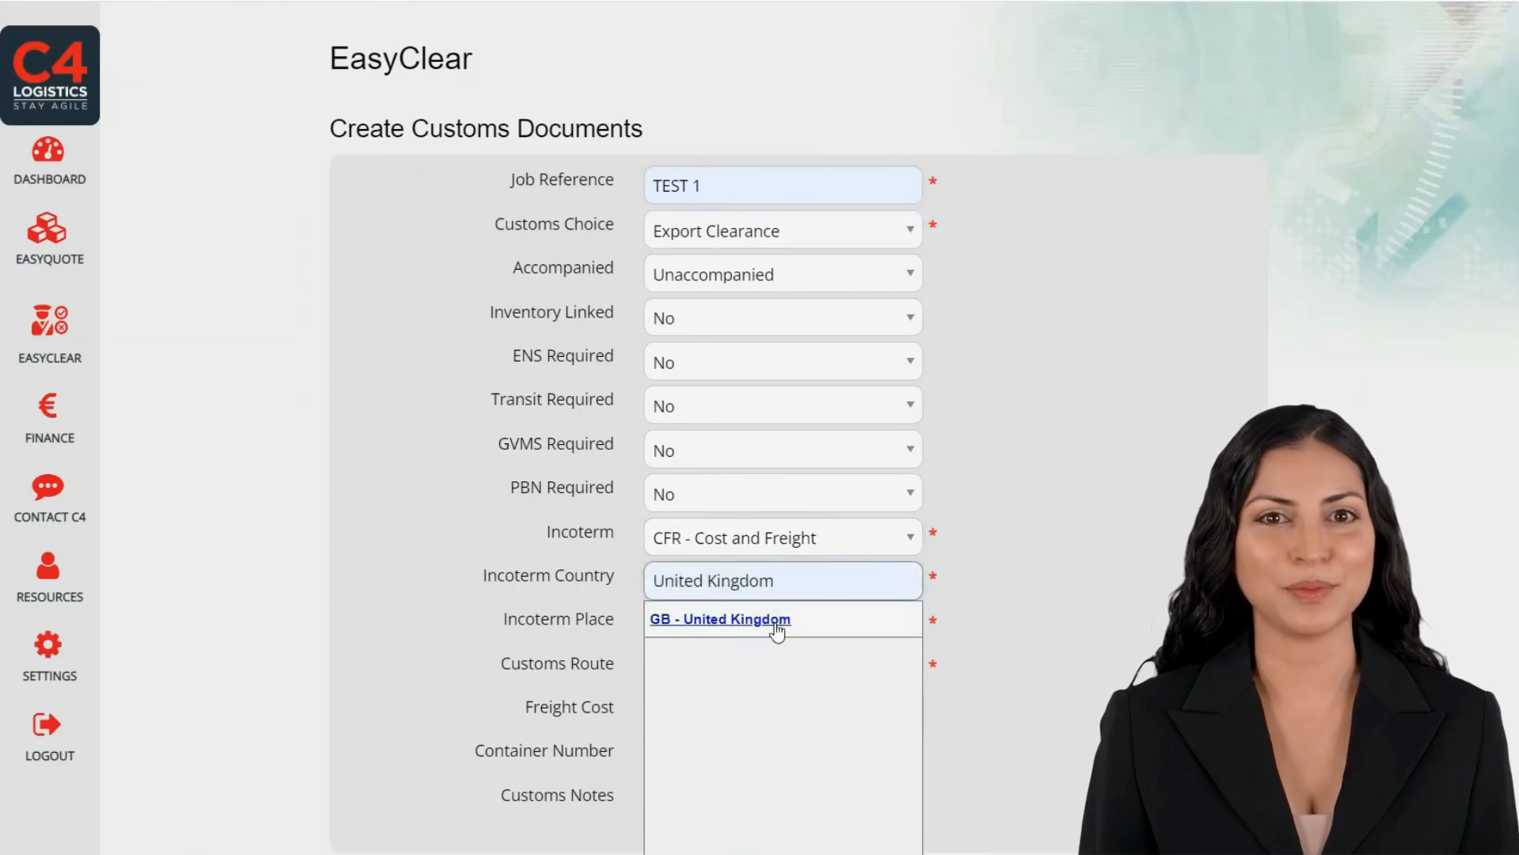
pyautogui.click(776, 629)
pyautogui.click(777, 633)
pyautogui.write('coventry')
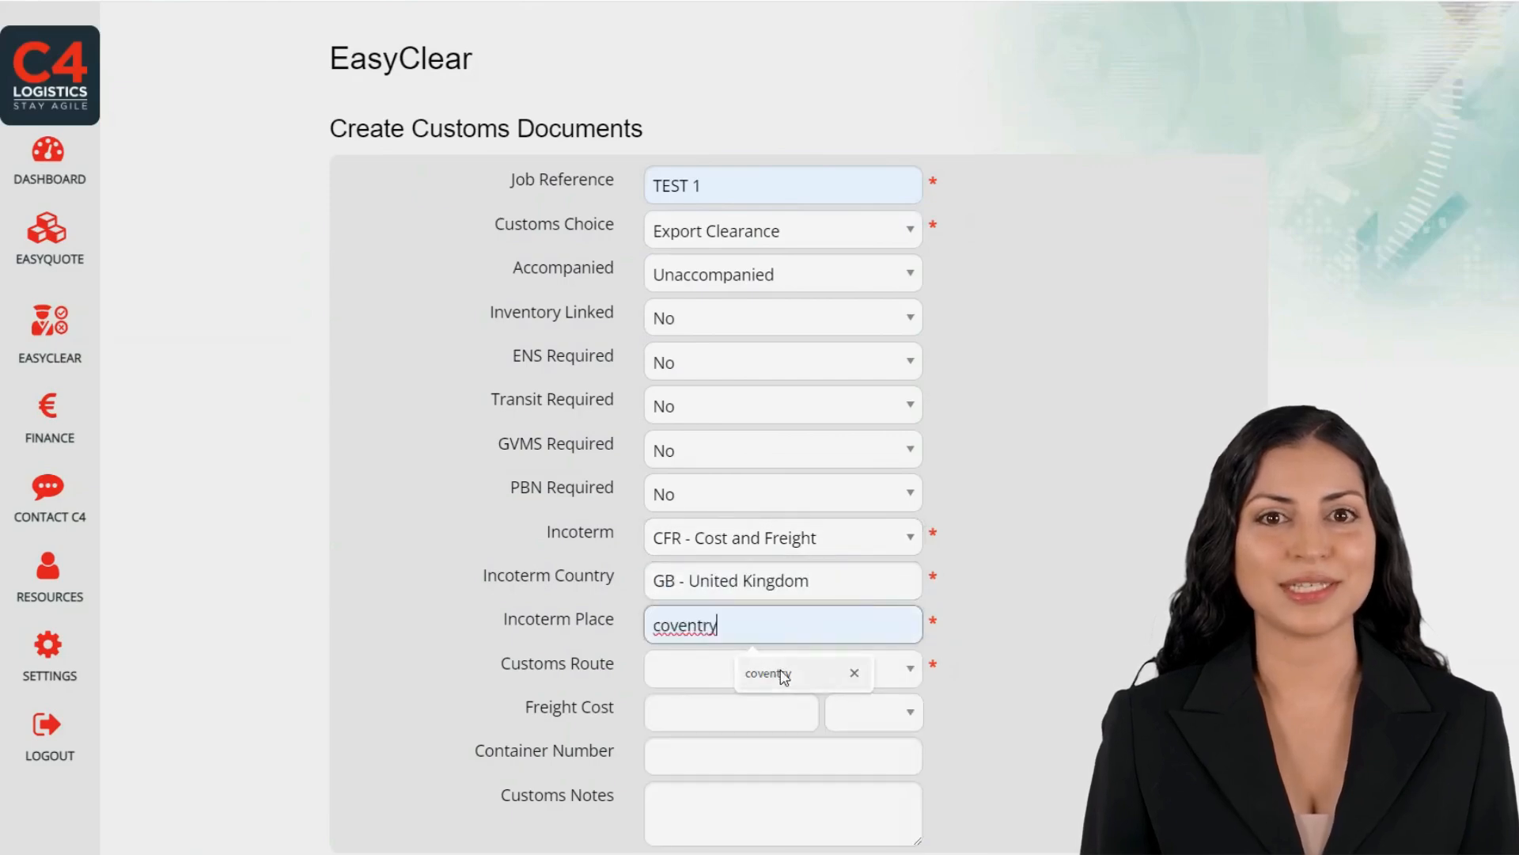
pyautogui.click(783, 674)
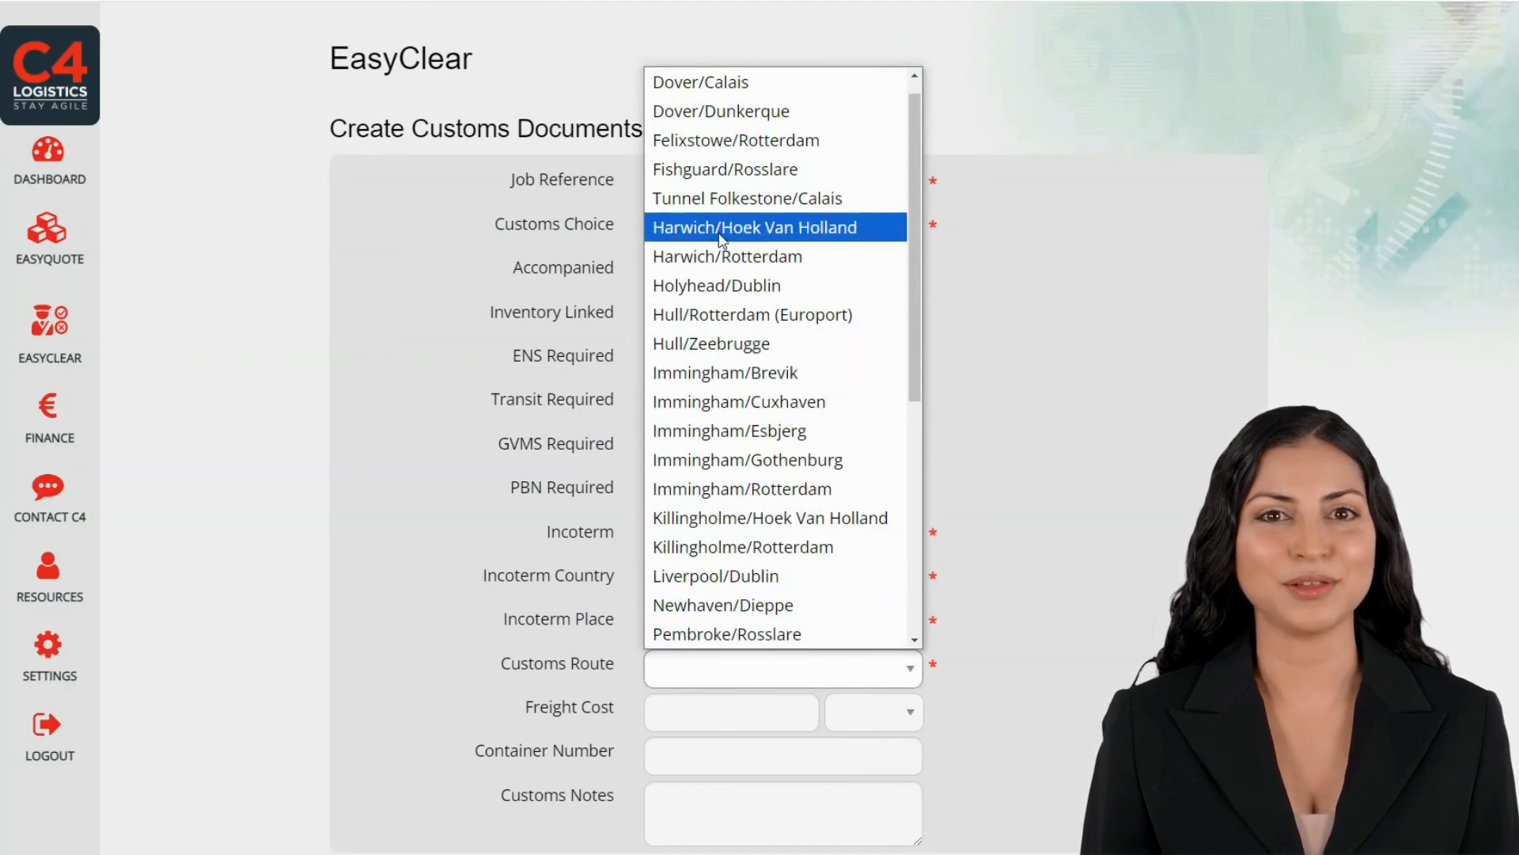
pyautogui.click(722, 230)
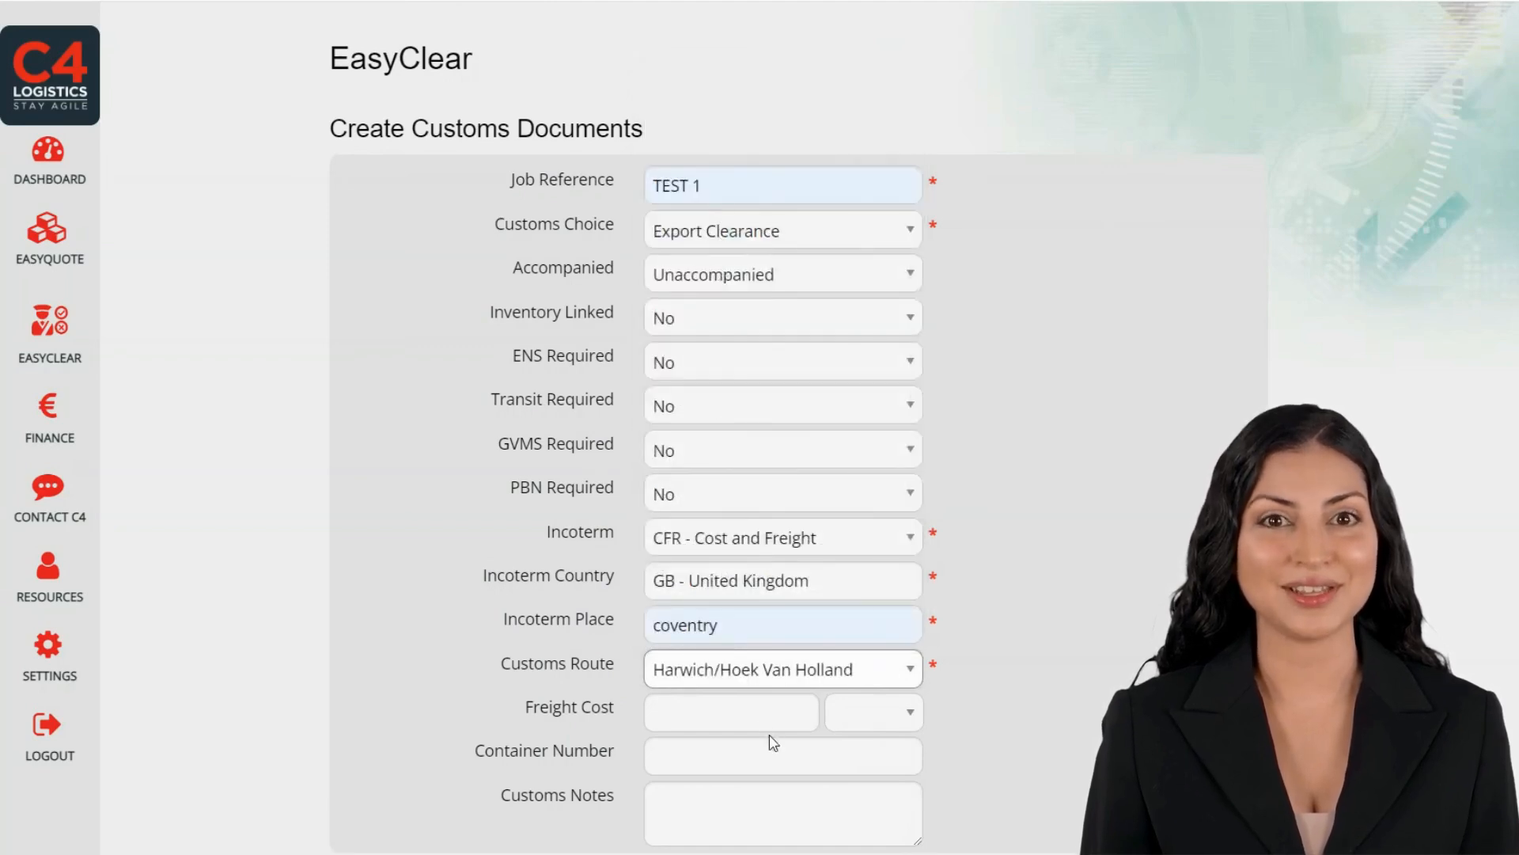
# Step: Fill in the exporter details by searching for c4 and selecting the C4 Logistics Coventry entry
pyautogui.scroll(-9, 773, 742)
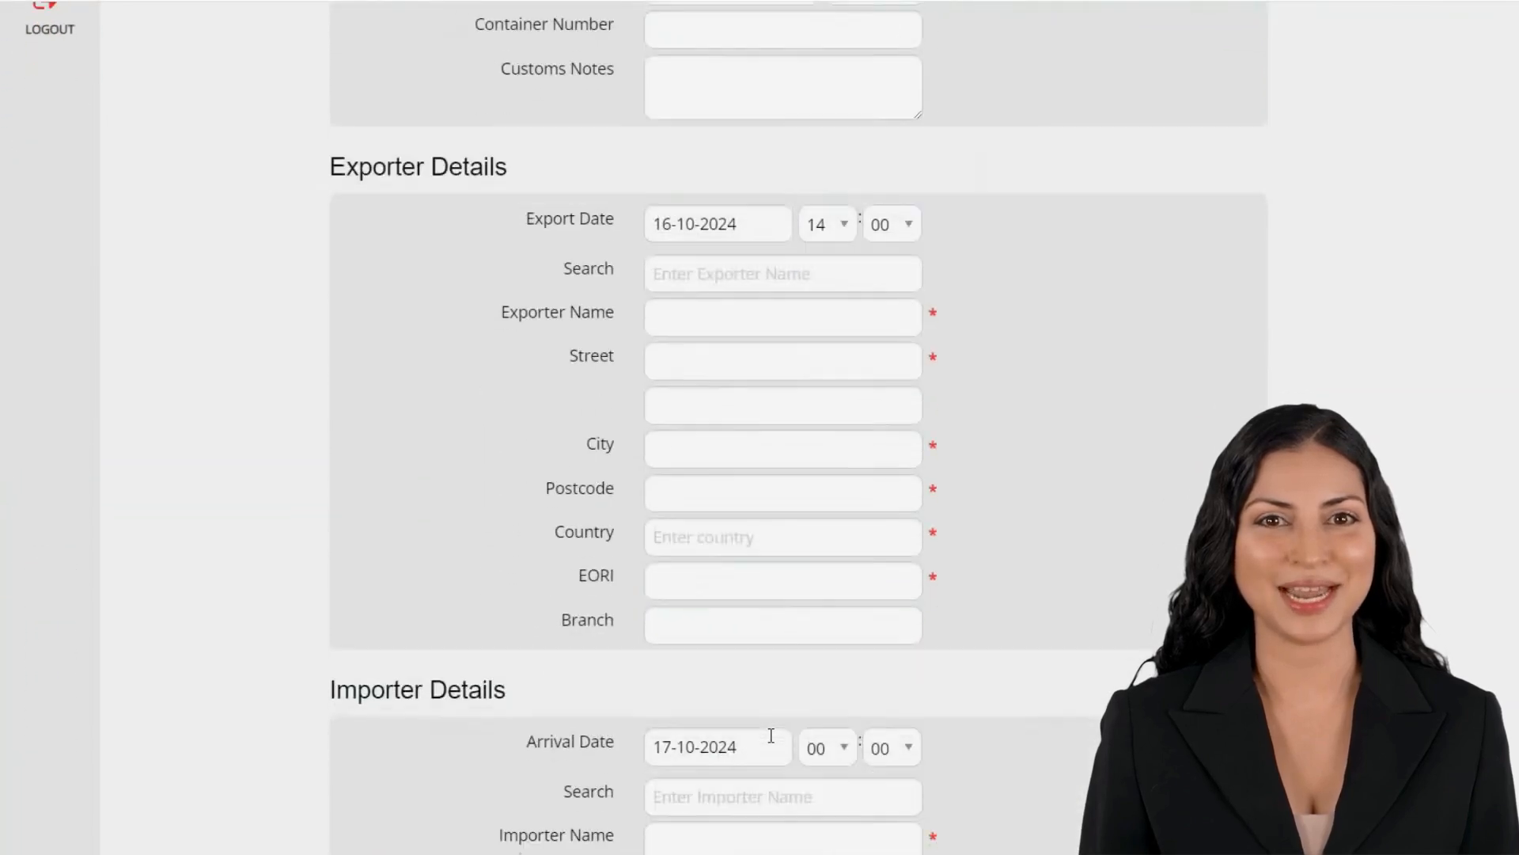
pyautogui.click(723, 273)
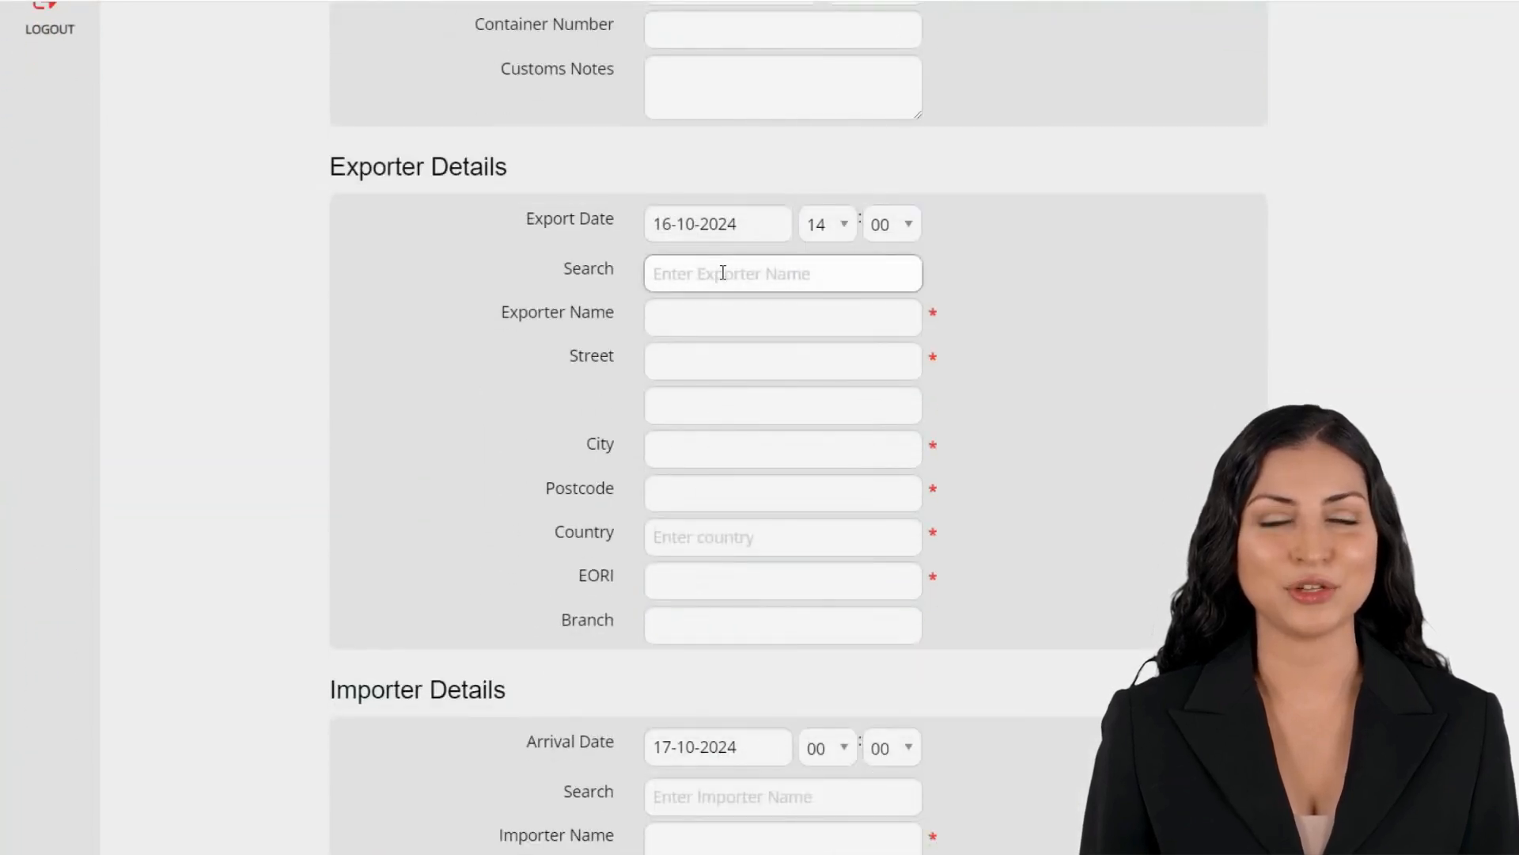
pyautogui.write('c4')
pyautogui.click(723, 315)
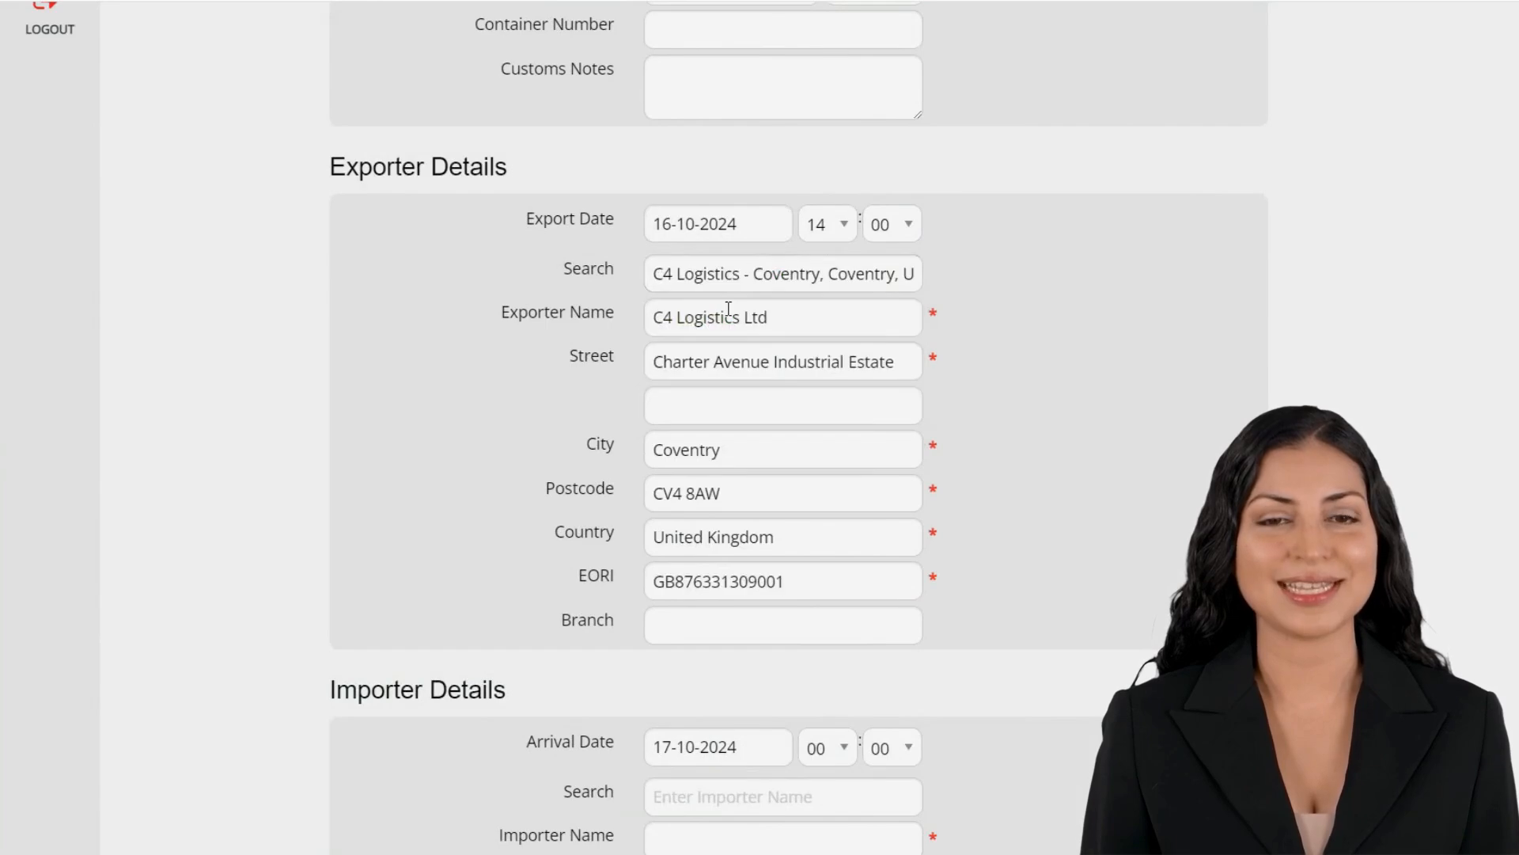
# Step: Fill in the importer details by searching for c4 and selecting C4 Logistics - Tremblay-en-France, and proceed to the commercial invoice stage
pyautogui.scroll(-5, 756, 689)
pyautogui.click(755, 437)
pyautogui.write('c4')
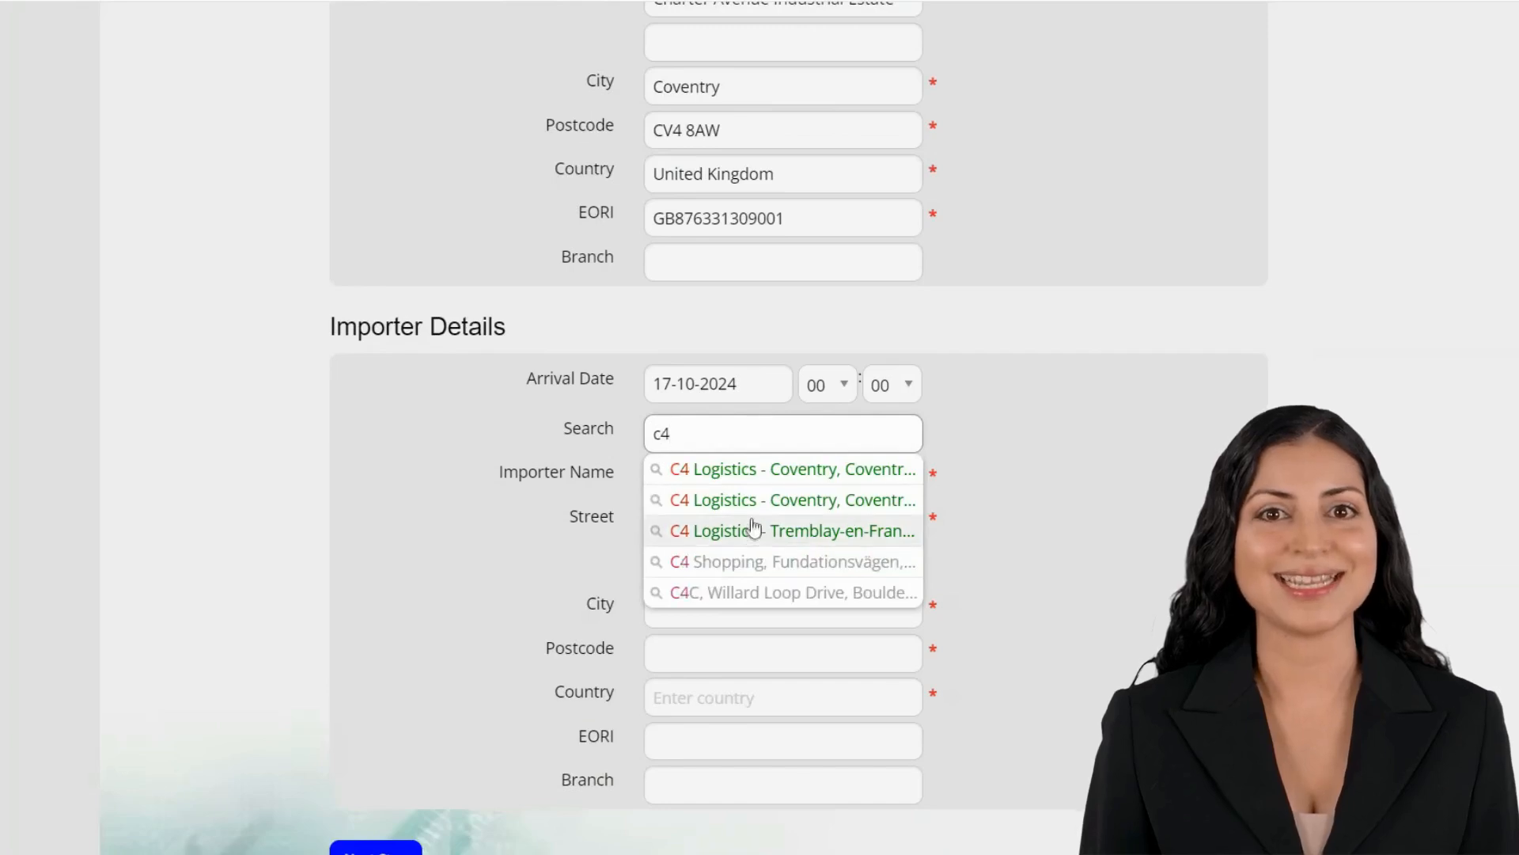
pyautogui.click(753, 528)
pyautogui.scroll(-2, 582, 626)
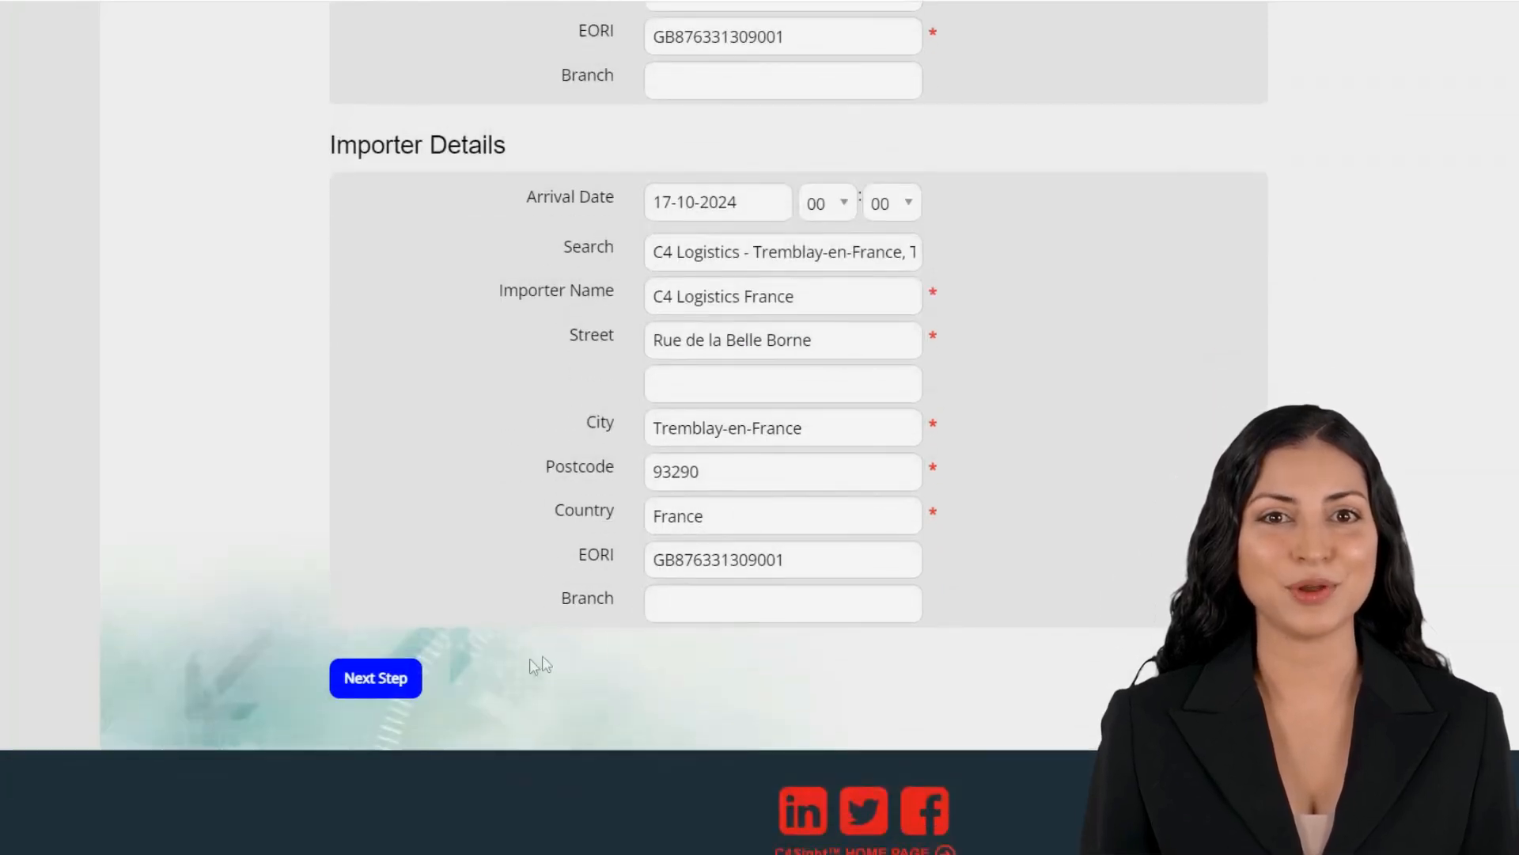
pyautogui.click(402, 688)
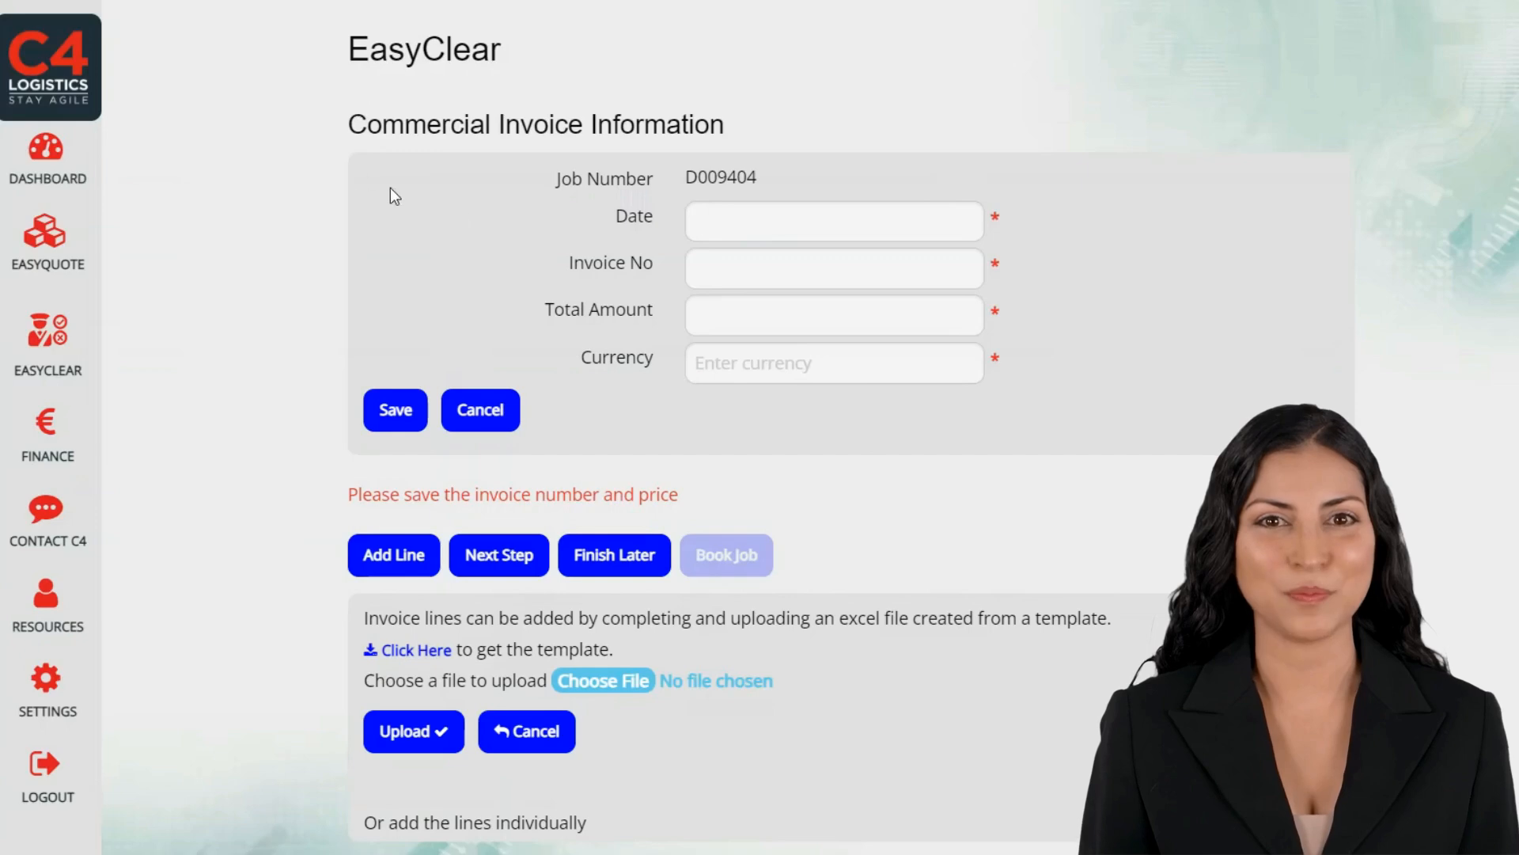
# Step: Enter 18/10/2024 as the commercial invoice date and 123456 as the invoice number
pyautogui.click(918, 225)
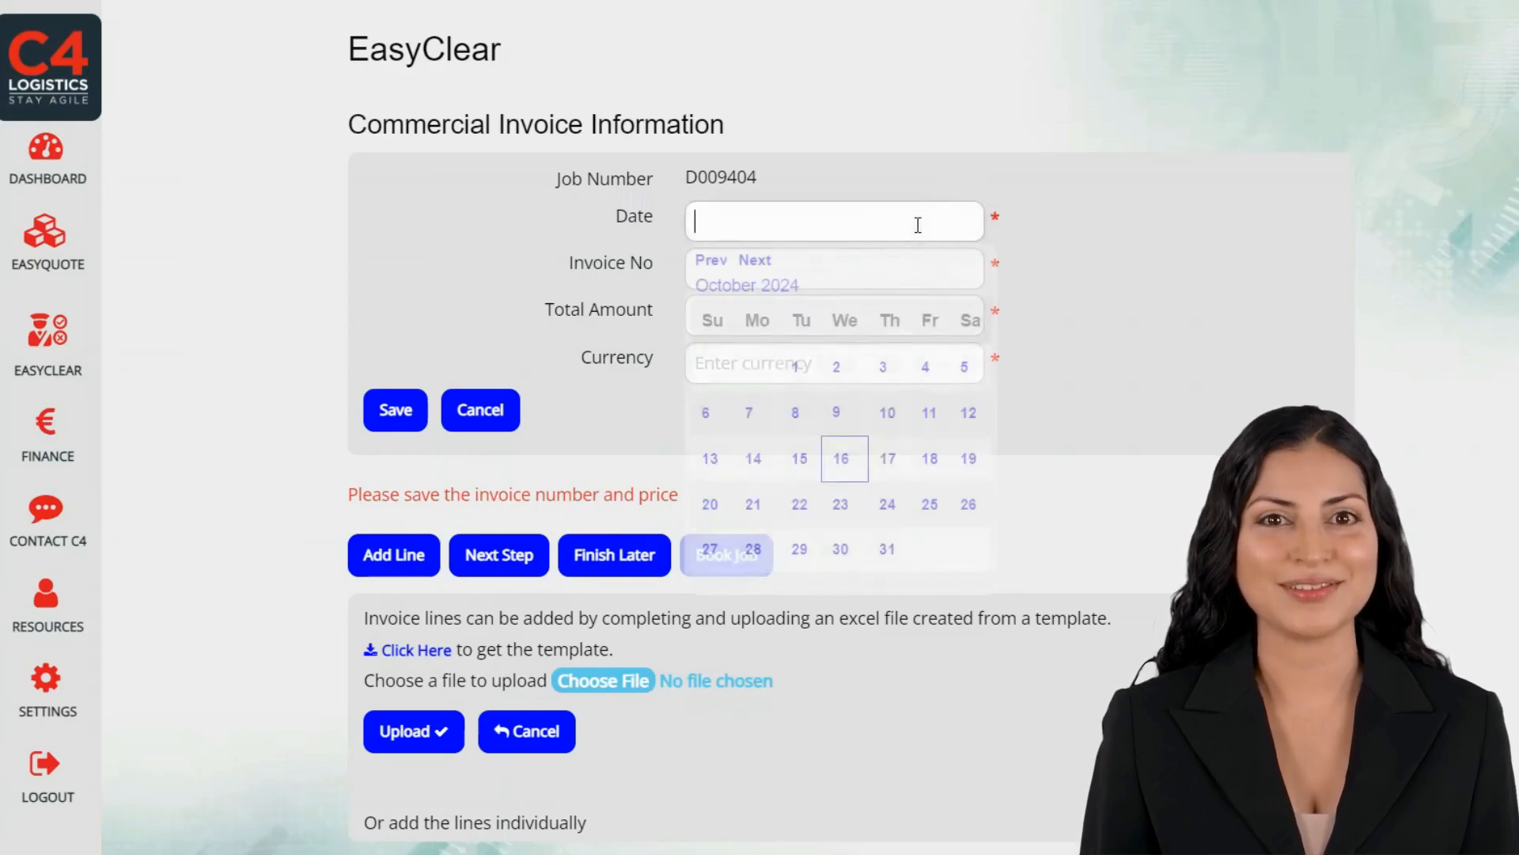
pyautogui.click(929, 458)
pyautogui.click(838, 274)
pyautogui.write('1')
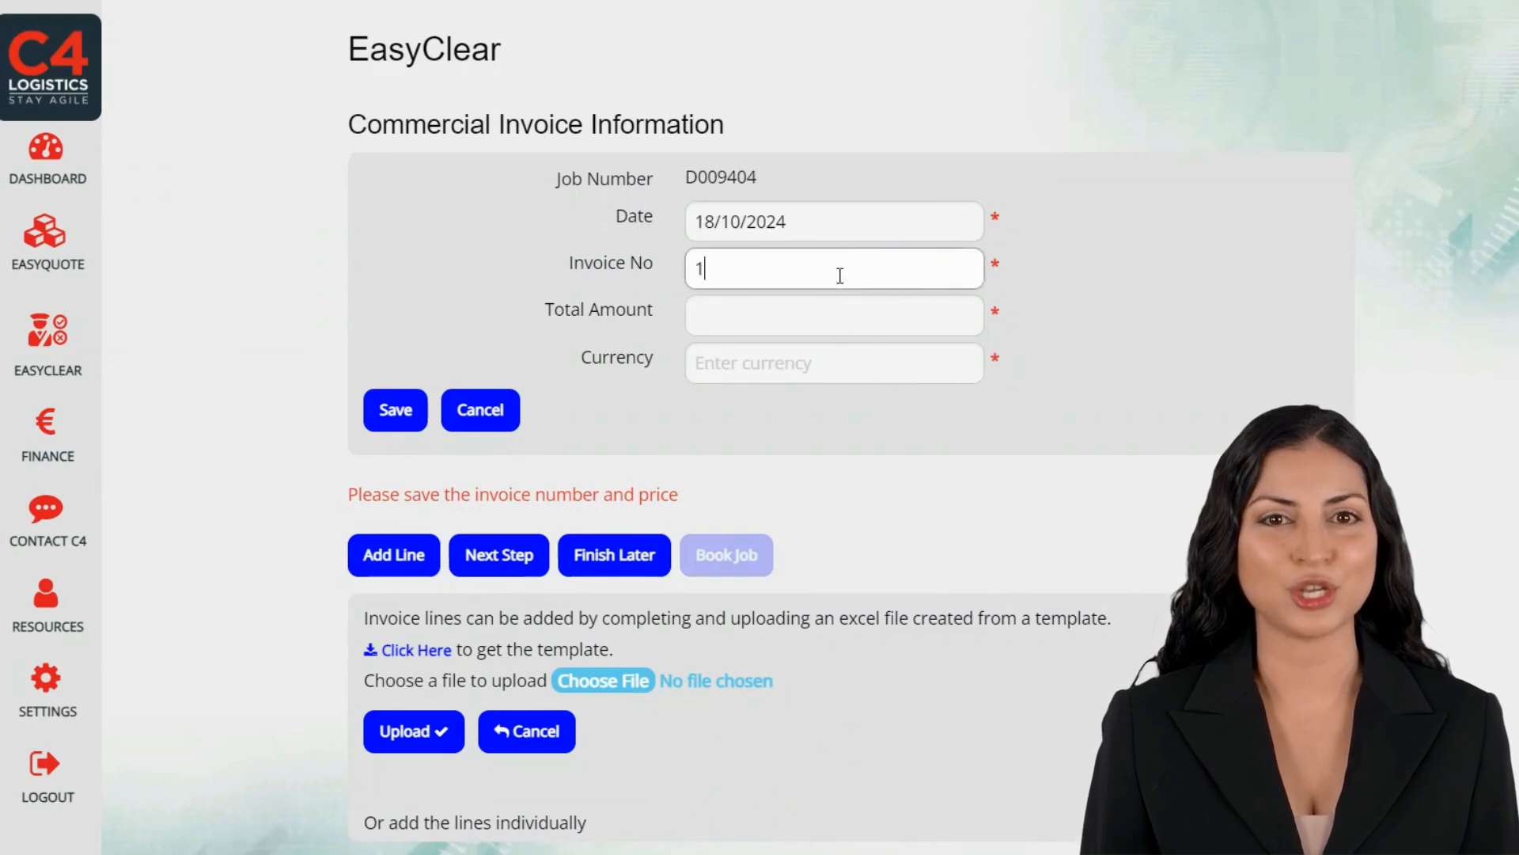
pyautogui.write('23456')
# Step: Set the invoice total amount to 1000.00 in GBP - Sterling and save the invoice information
pyautogui.click(840, 319)
pyautogui.write('1000')
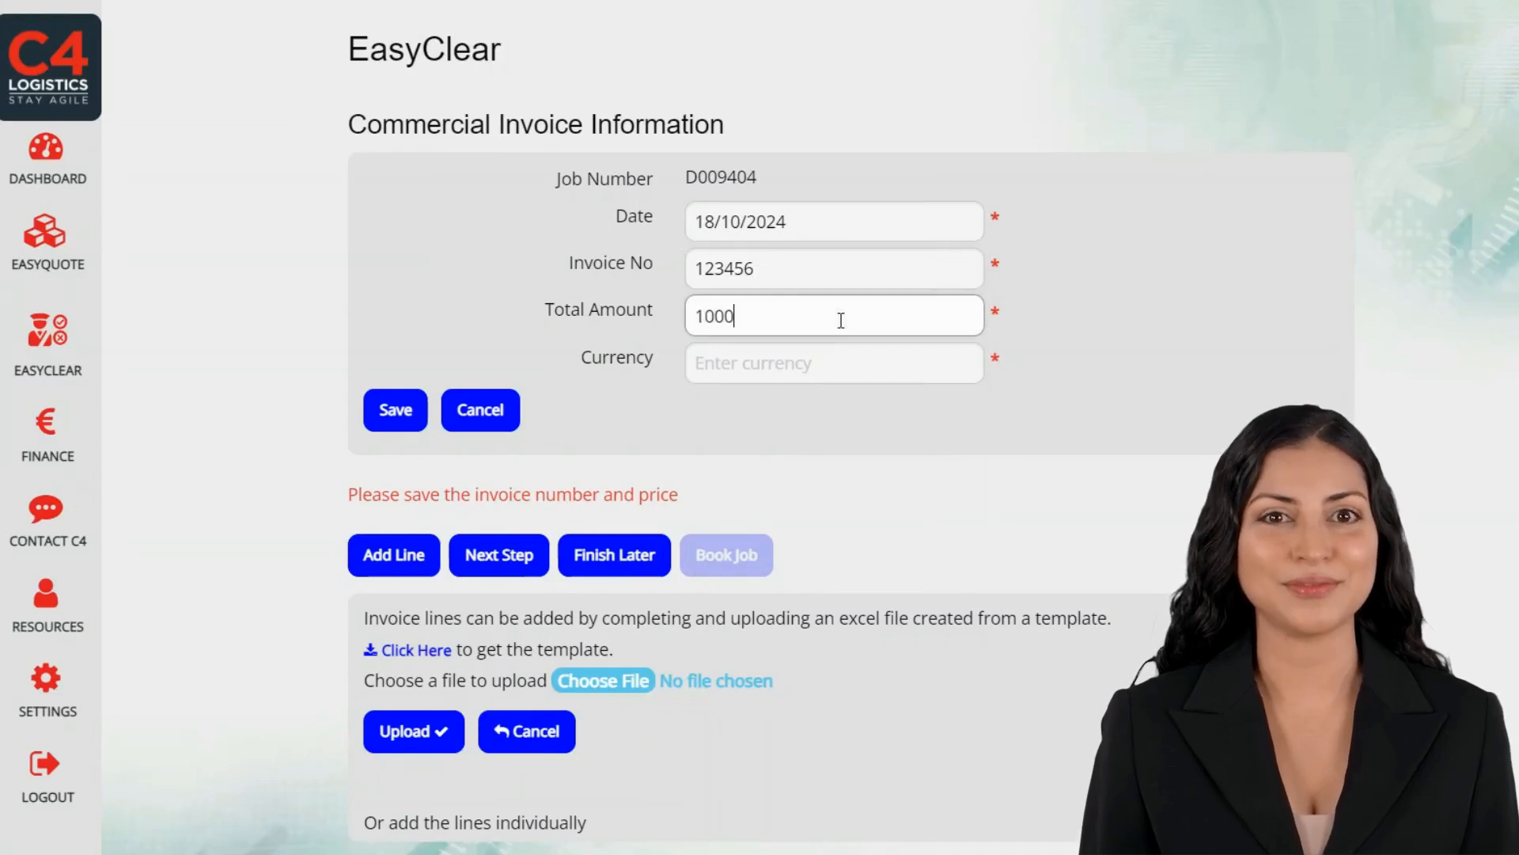
pyautogui.write('.00')
pyautogui.click(839, 359)
pyautogui.write('gb')
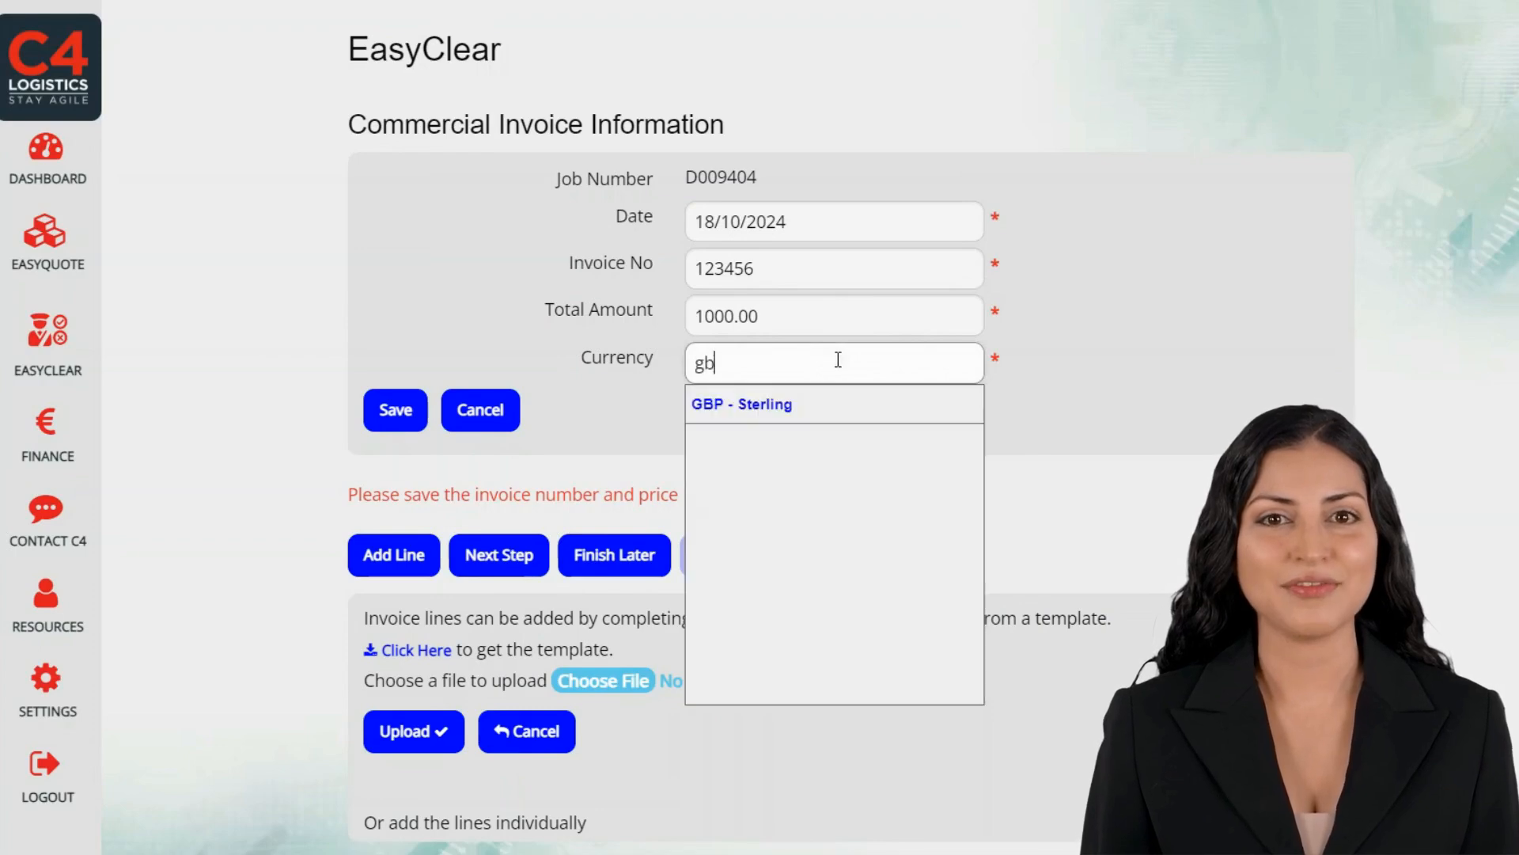
pyautogui.click(767, 404)
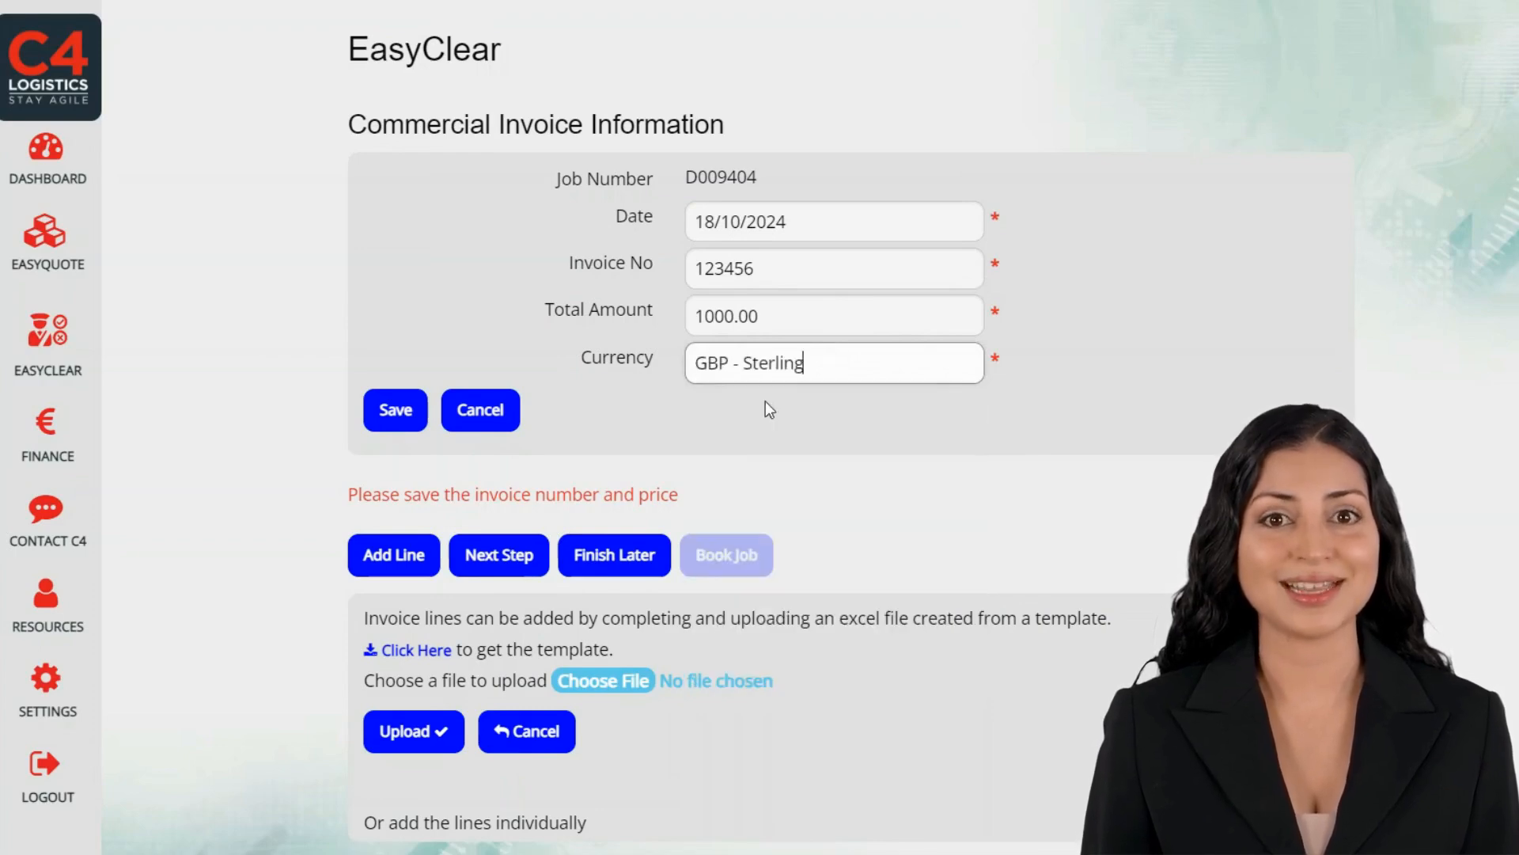
pyautogui.click(401, 408)
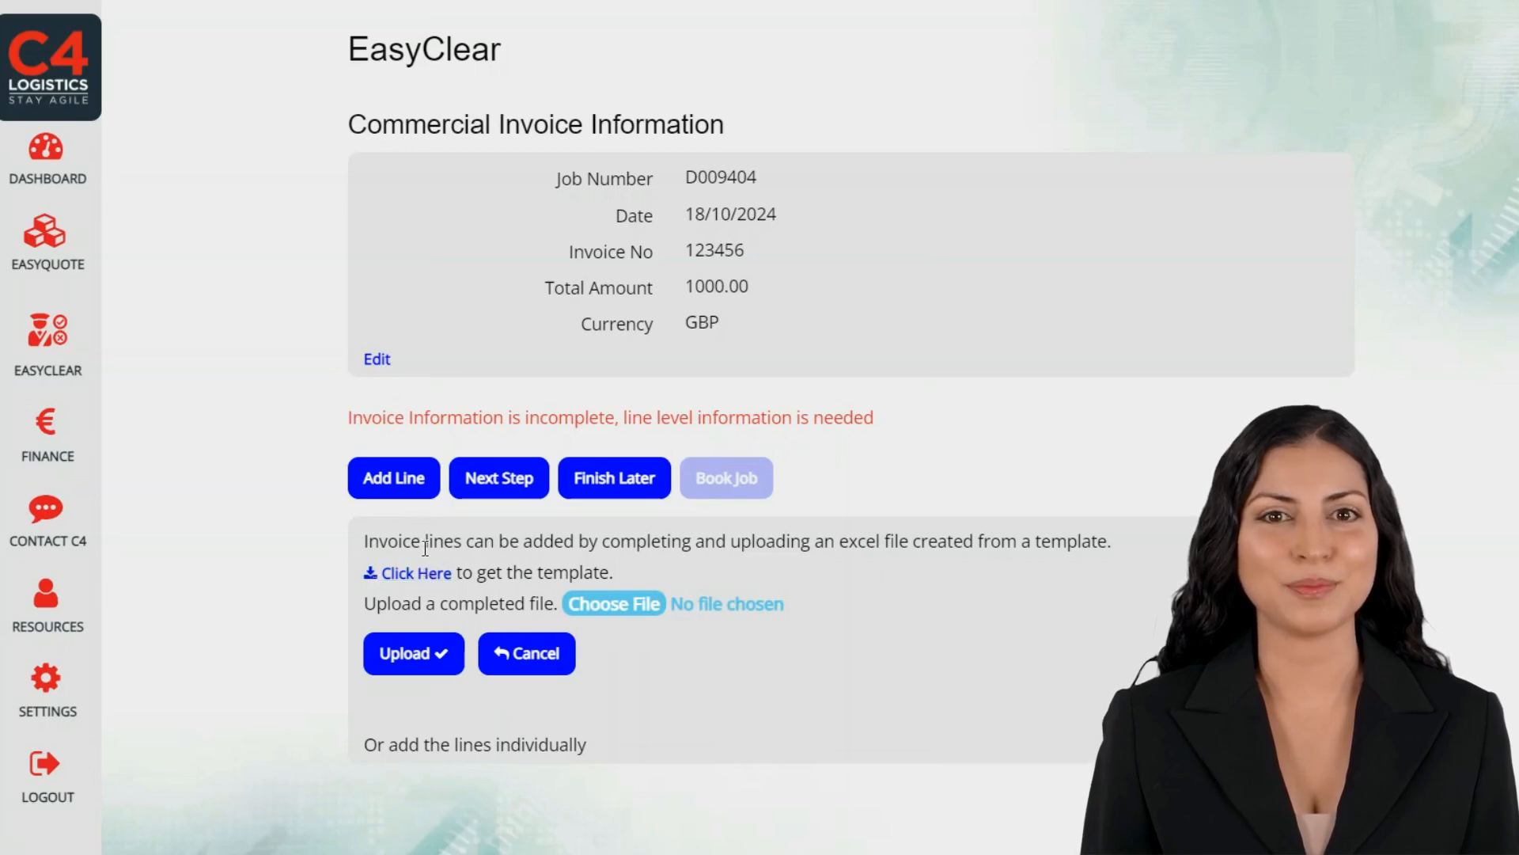
# Step: Open a new invoice line and examine the commodity fields it requires
pyautogui.click(393, 477)
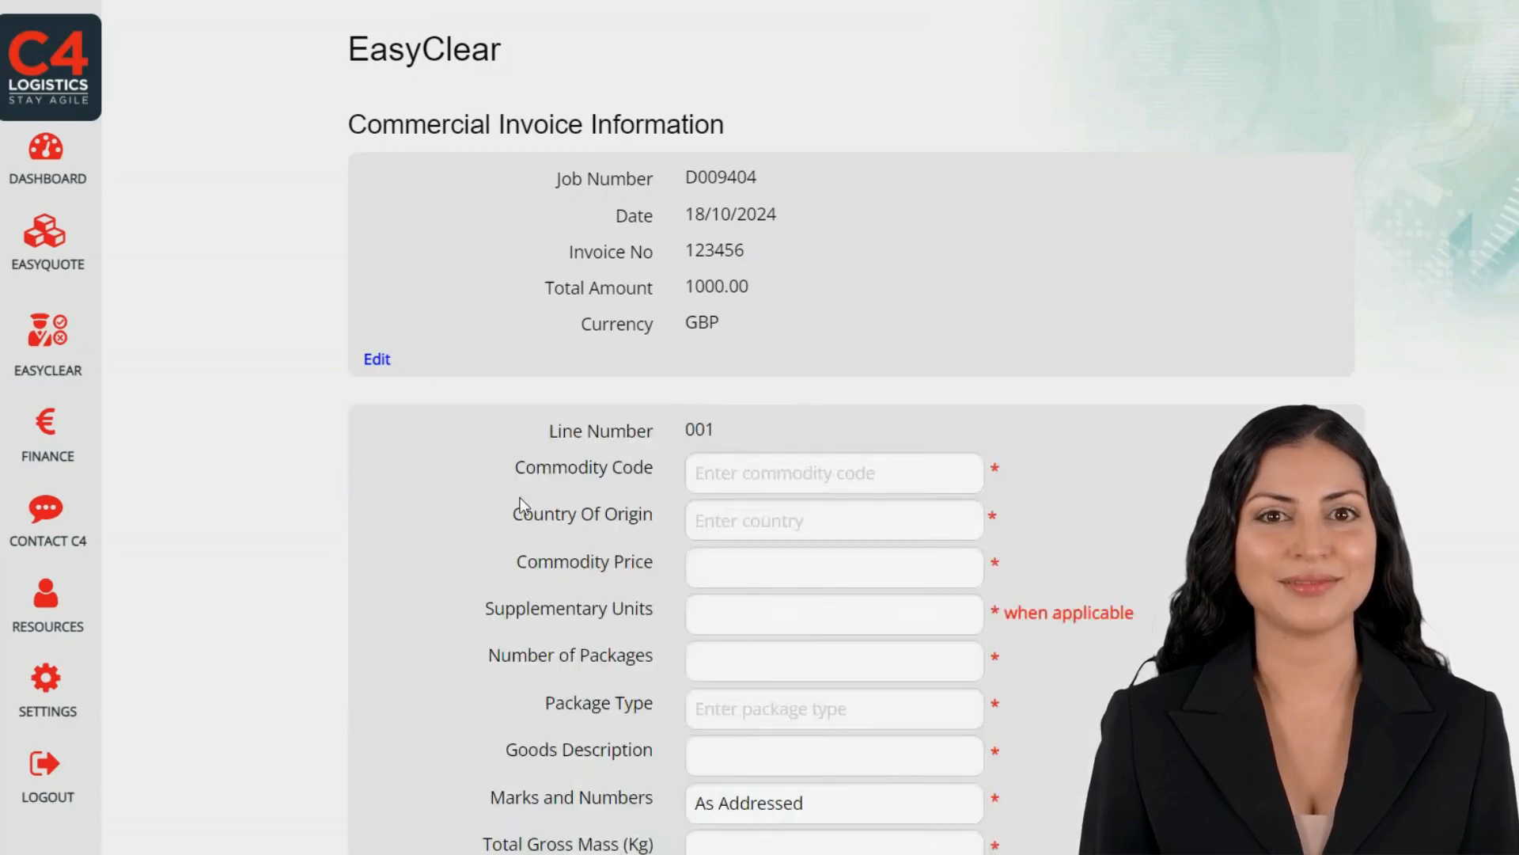
pyautogui.scroll(-5, 1008, 577)
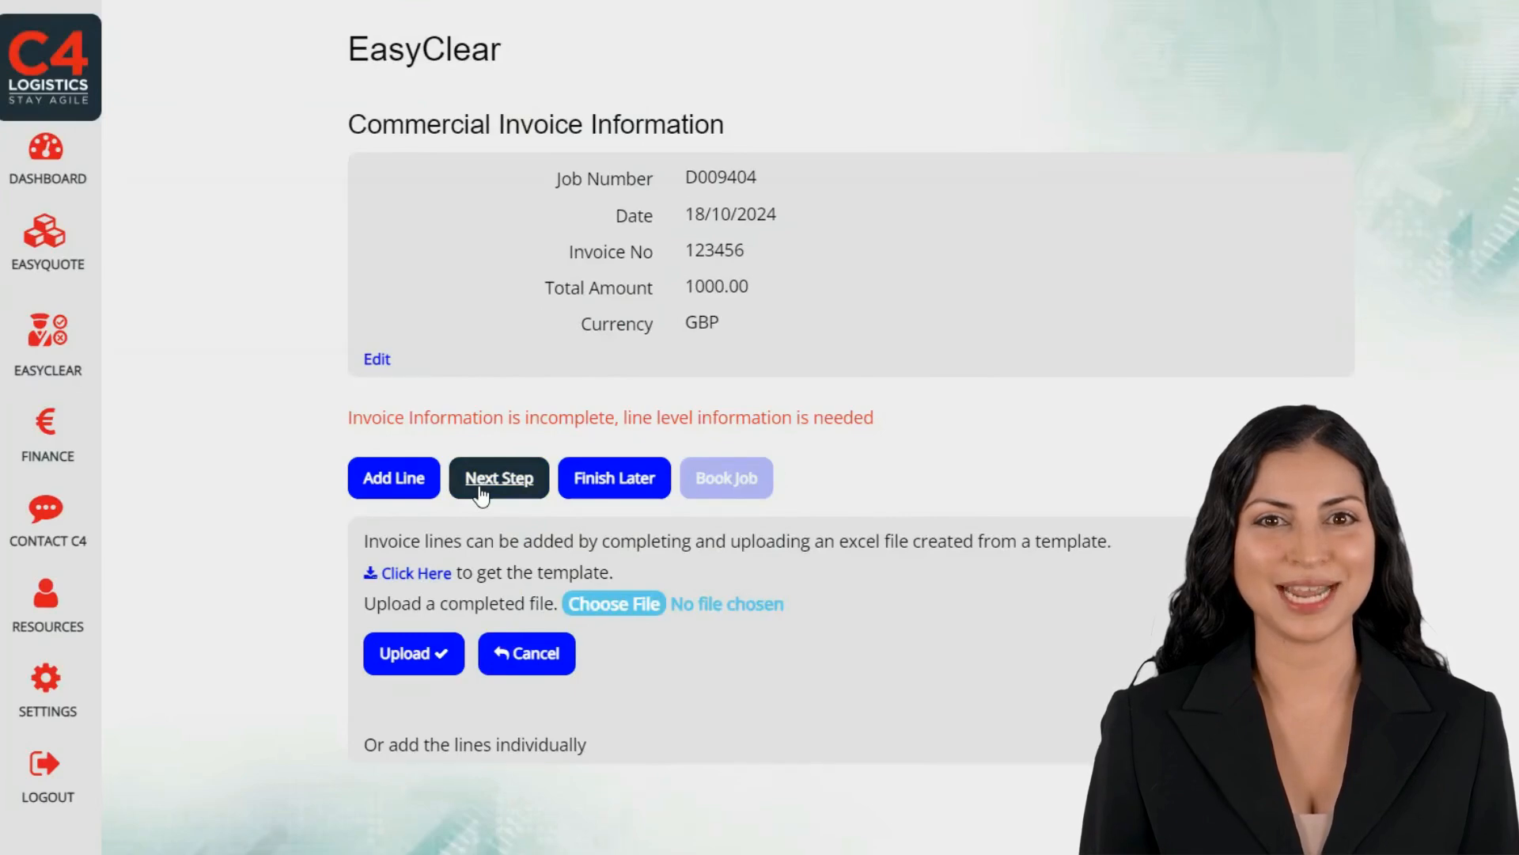
# Step: Upload the Commercial Invoice file from the desktop as the job's physical invoice
pyautogui.click(640, 490)
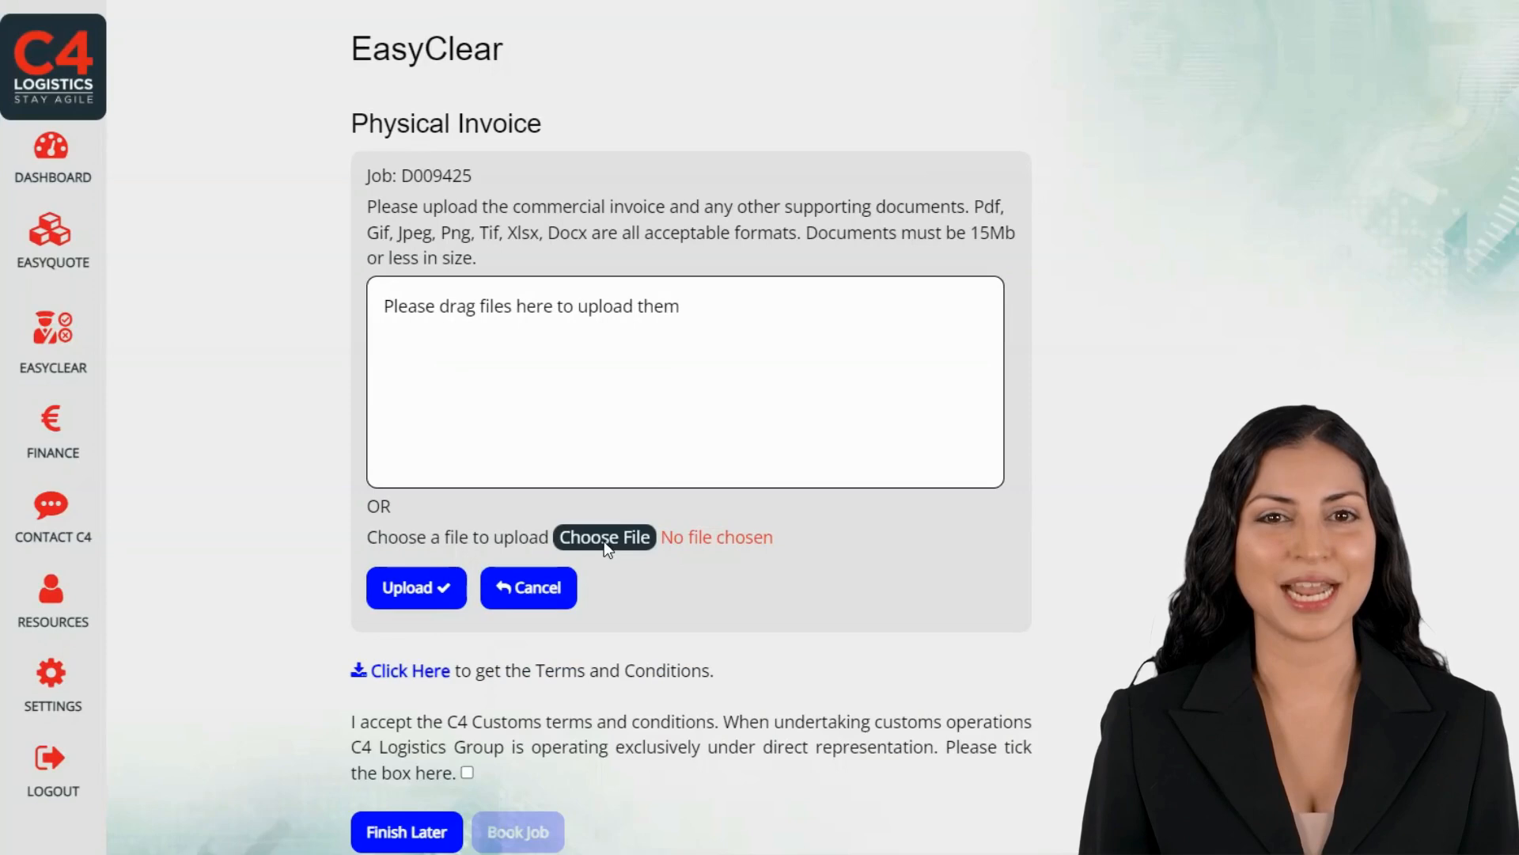
pyautogui.click(353, 44)
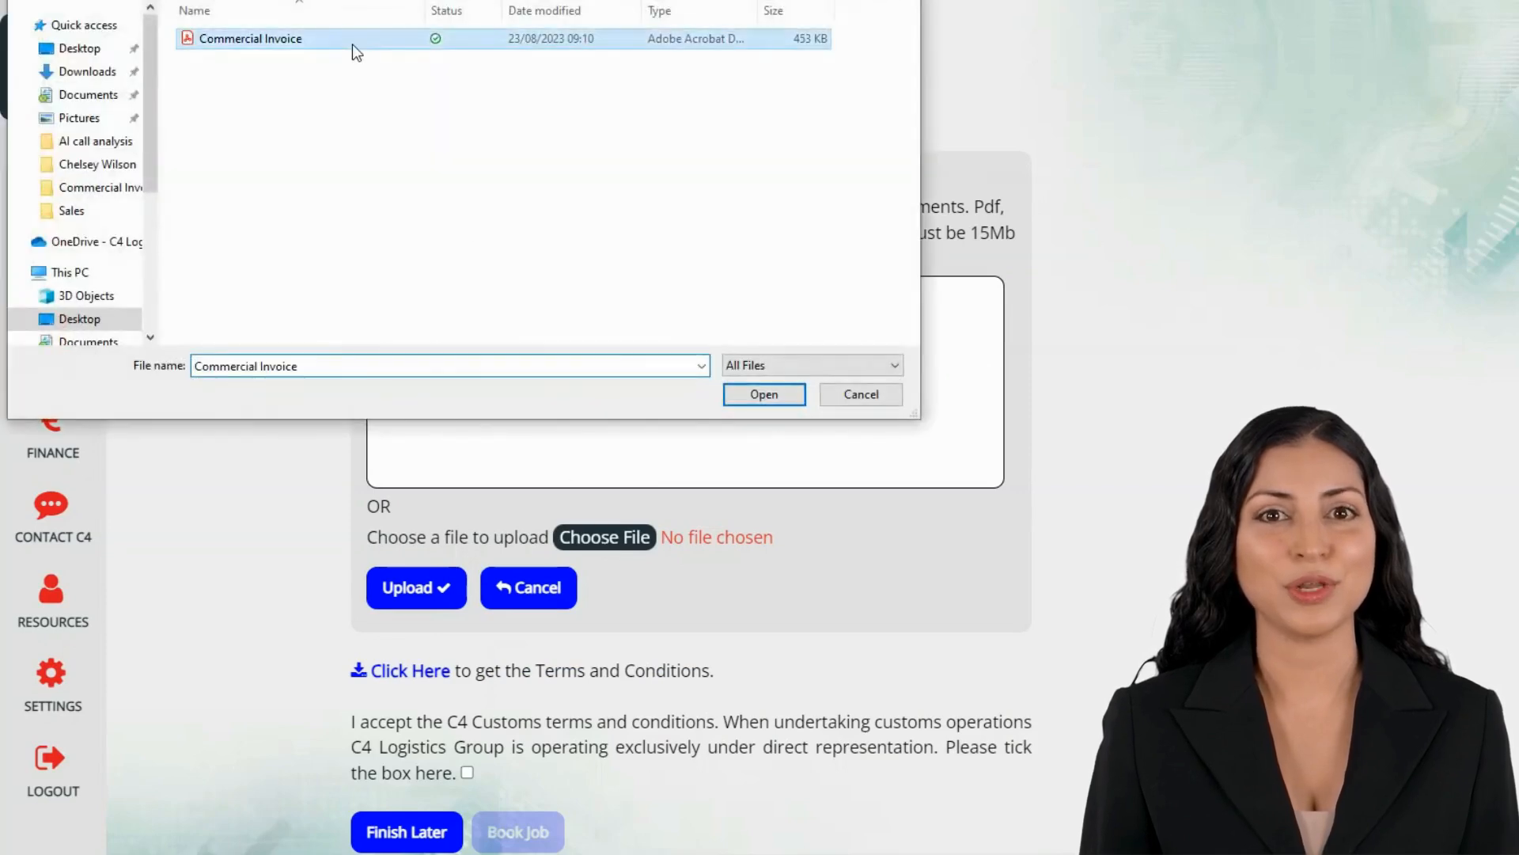
pyautogui.click(761, 394)
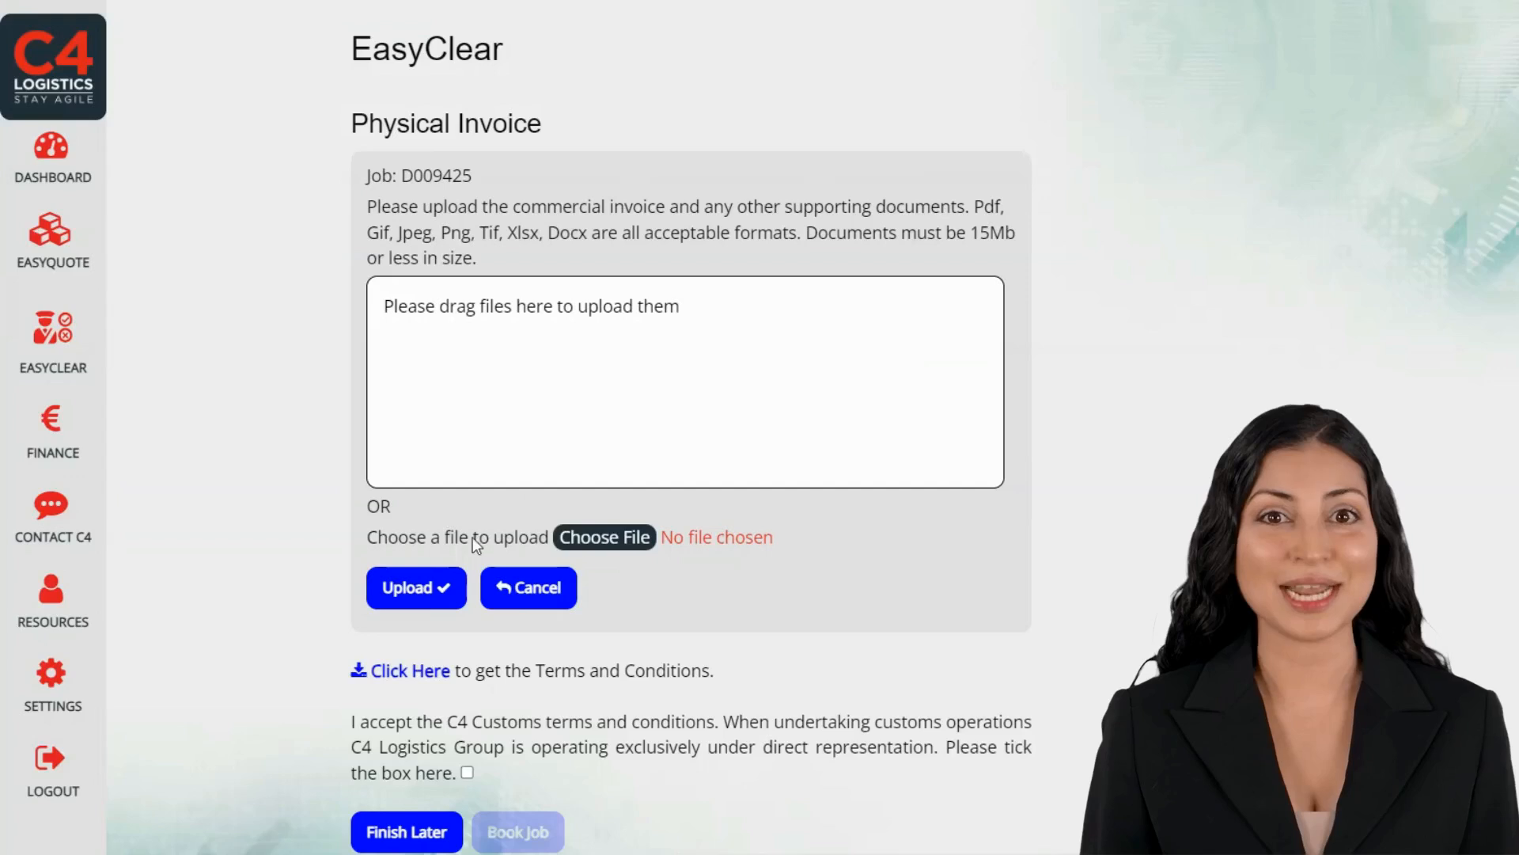
pyautogui.click(409, 587)
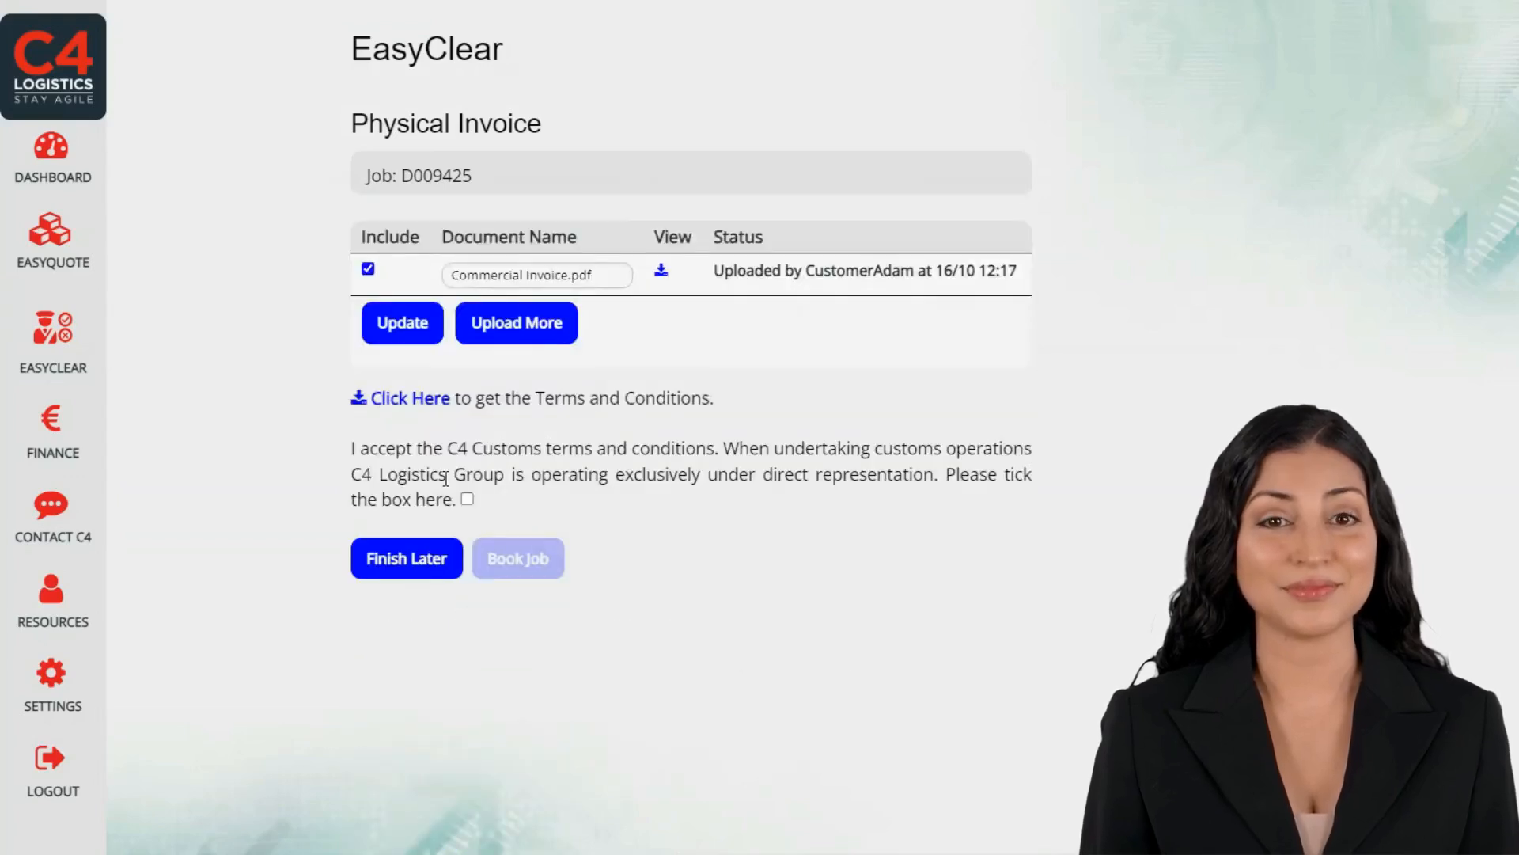
# Step: Accept the C4 Customs terms and conditions and keep the job as a draft without booking it
pyautogui.click(468, 499)
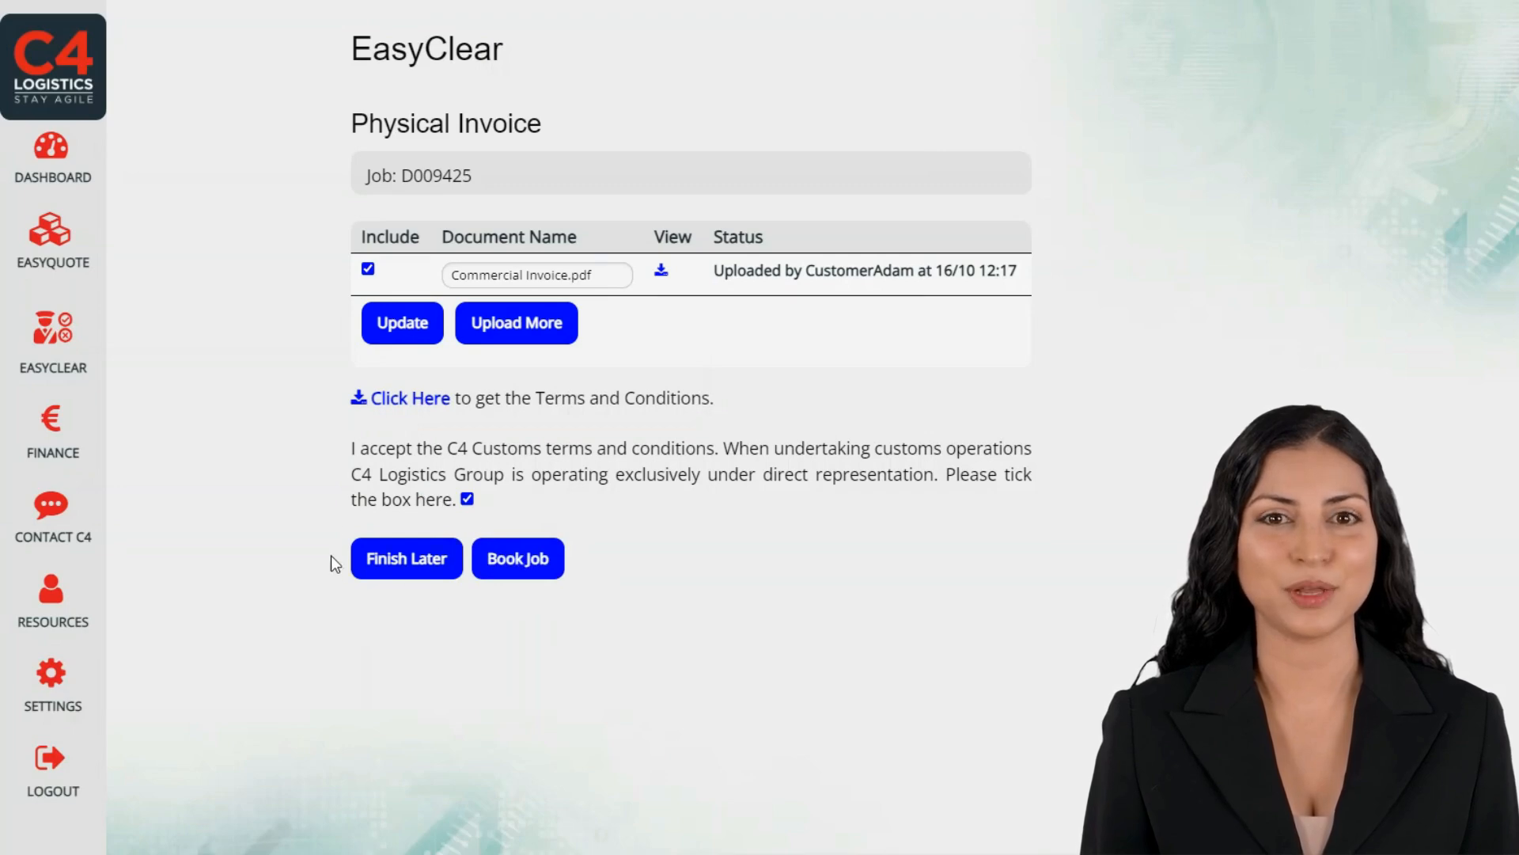
pyautogui.click(419, 566)
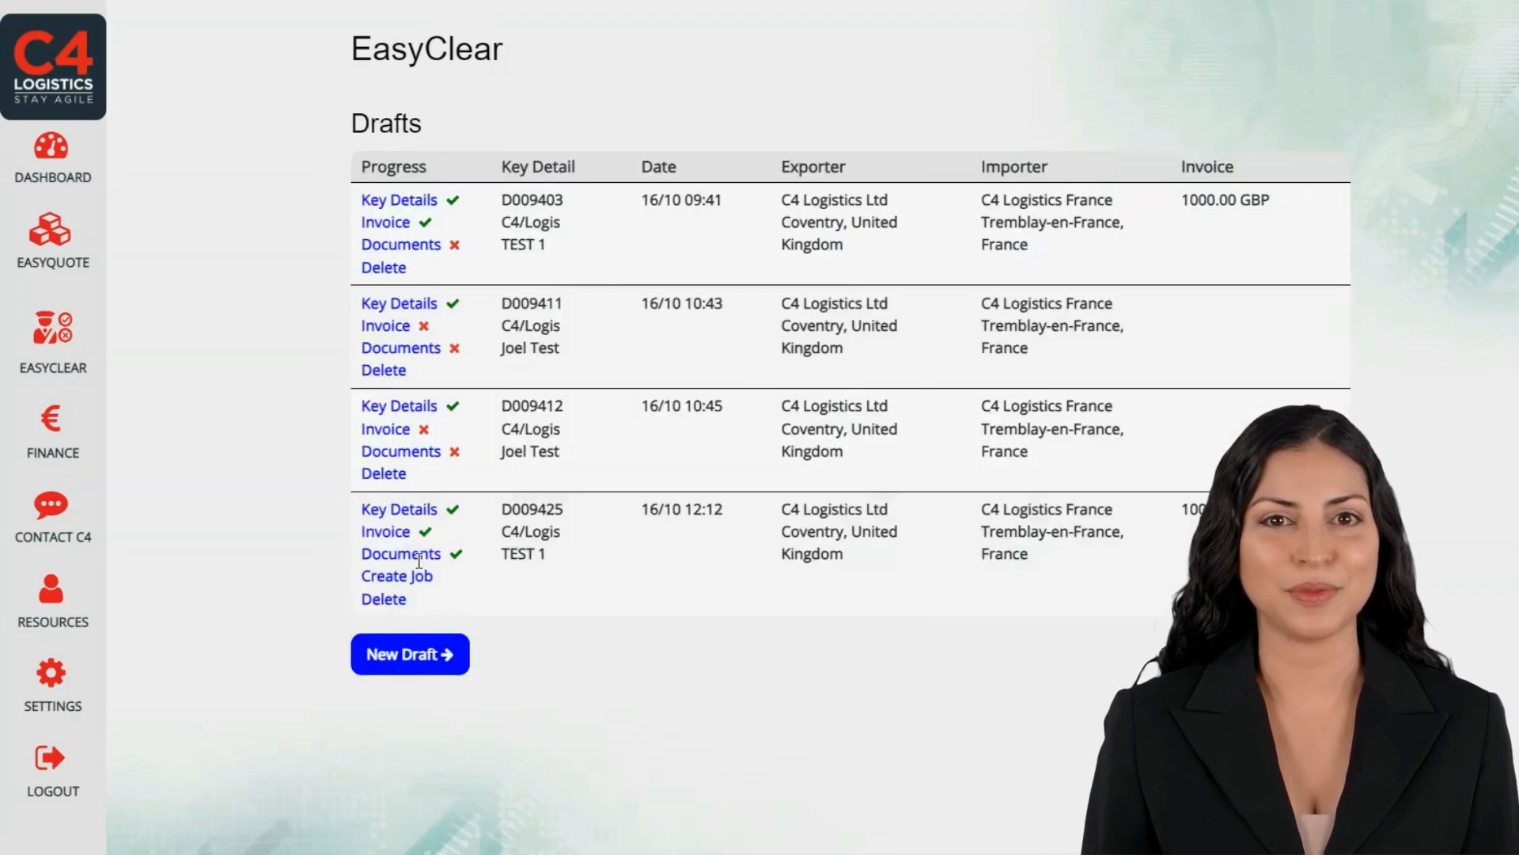
# Step: Open the key details of the draft dated 16/10 10:45 and review its customs, exporter and importer information
pyautogui.click(398, 410)
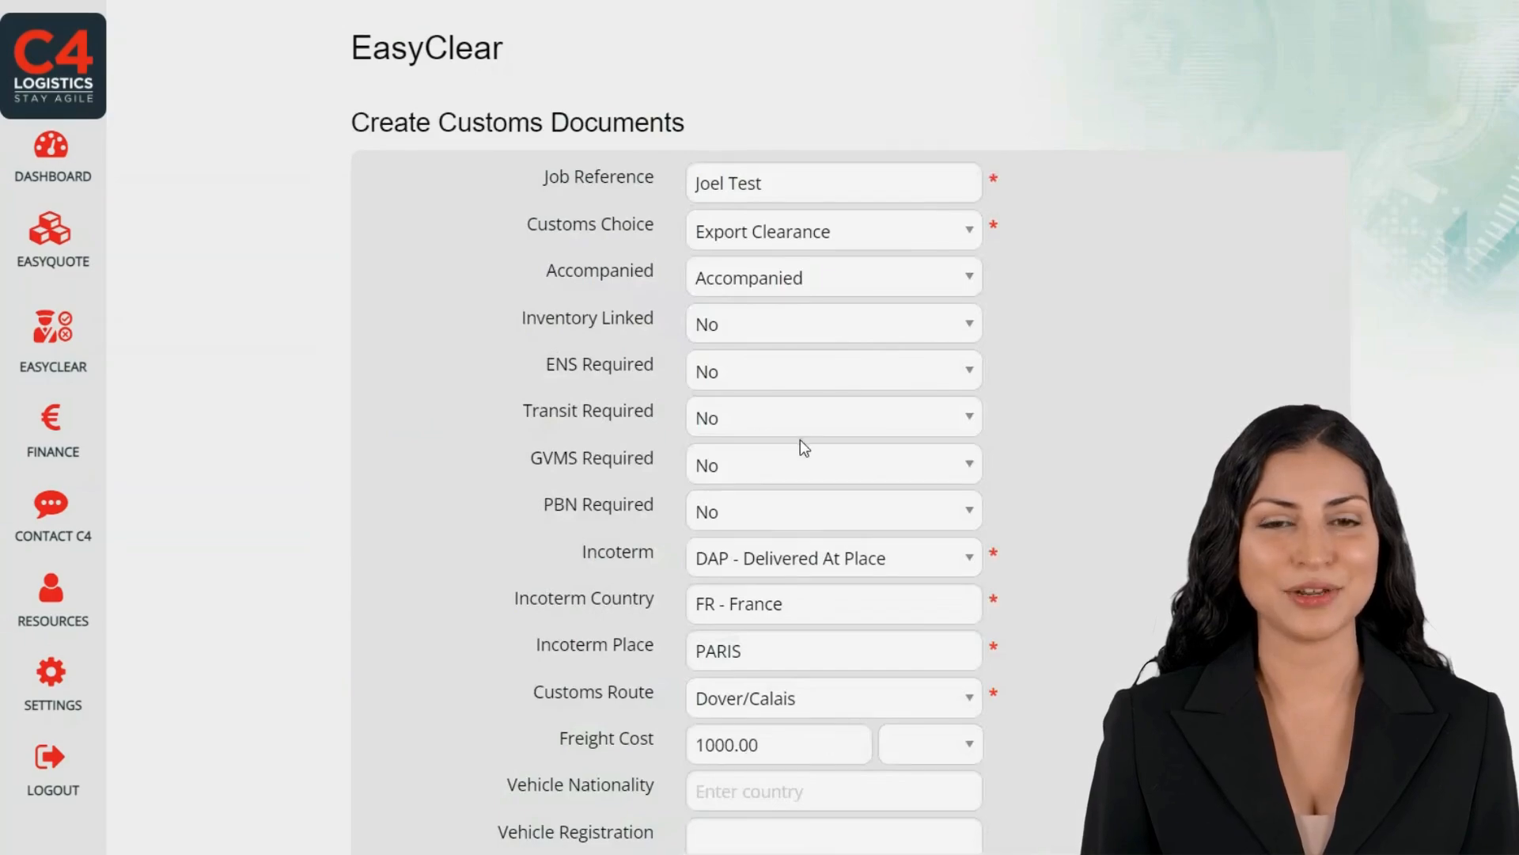
pyautogui.scroll(-2, 800, 441)
pyautogui.scroll(-10, 800, 441)
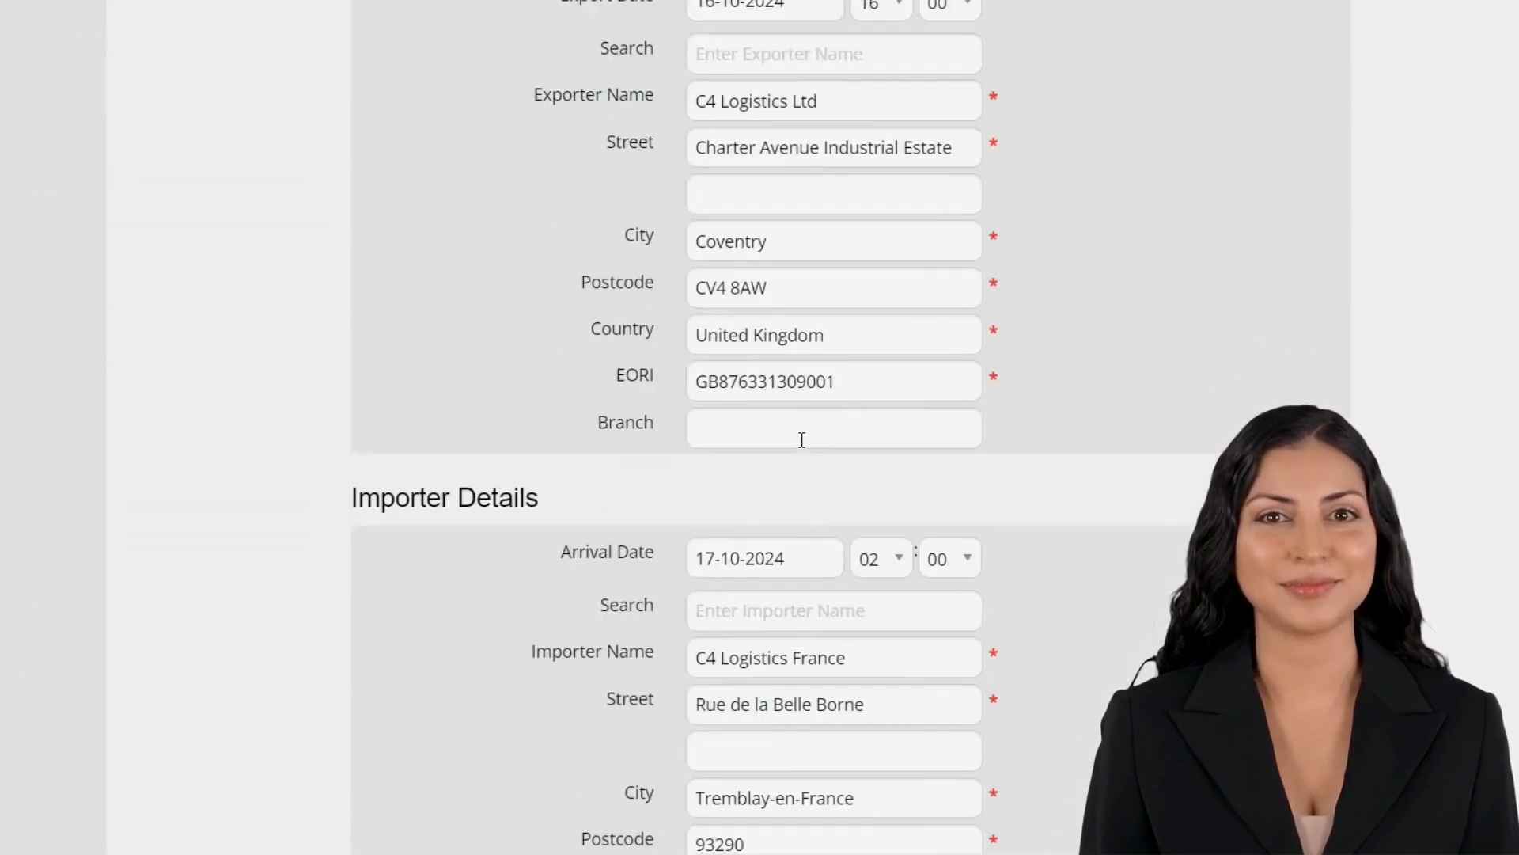